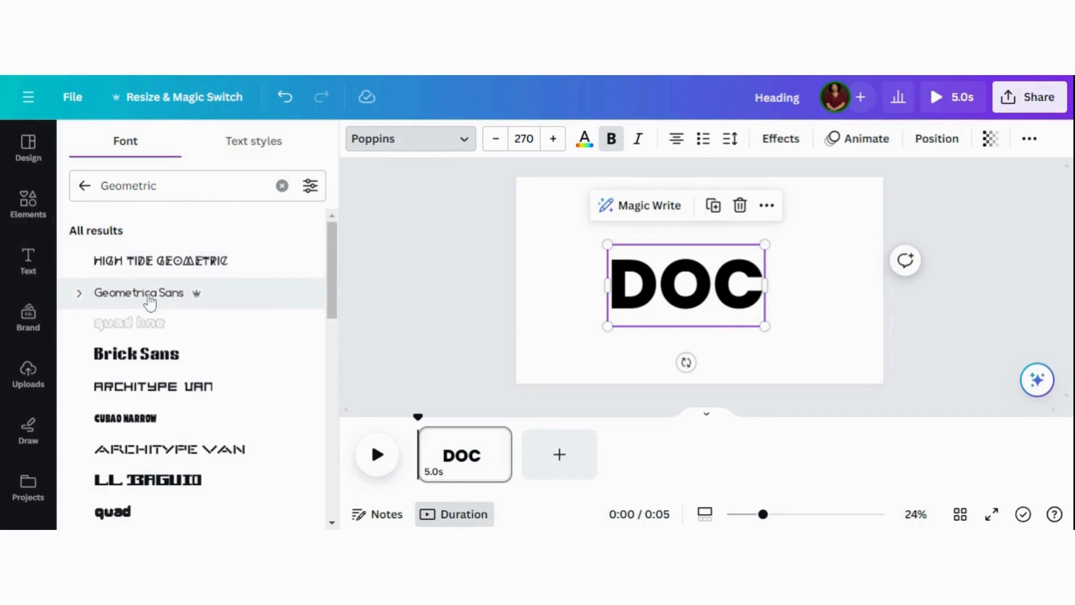
- Set the DOC text's font to Geometrica Sans and enlarge it to about size 584 across the page
left_click(150, 302)
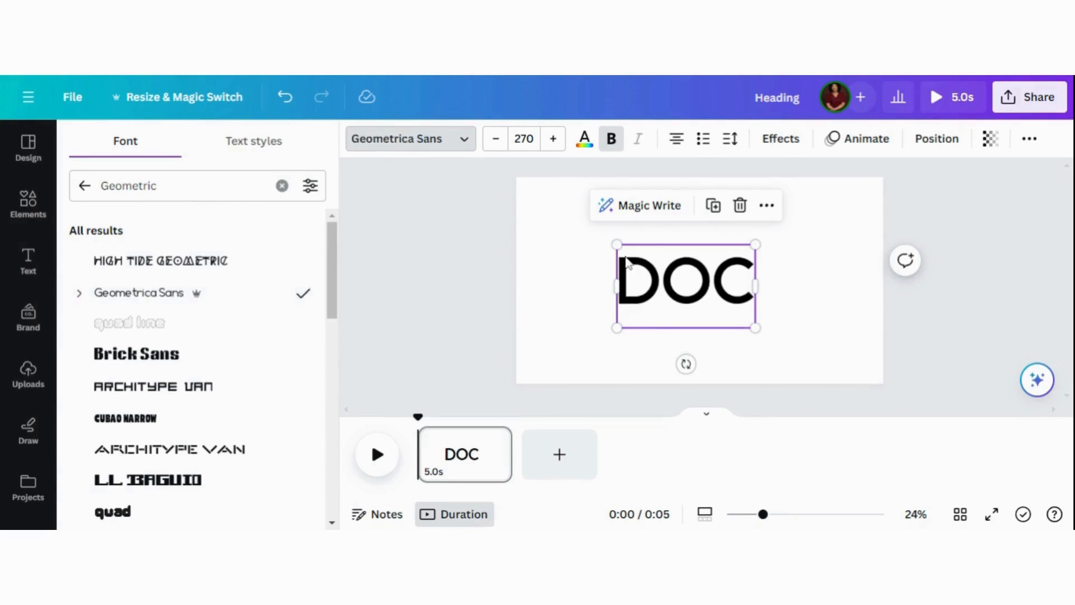
left_click_drag(616, 244, 550, 205)
left_click_drag(777, 337, 855, 371)
left_click_drag(773, 336, 770, 320)
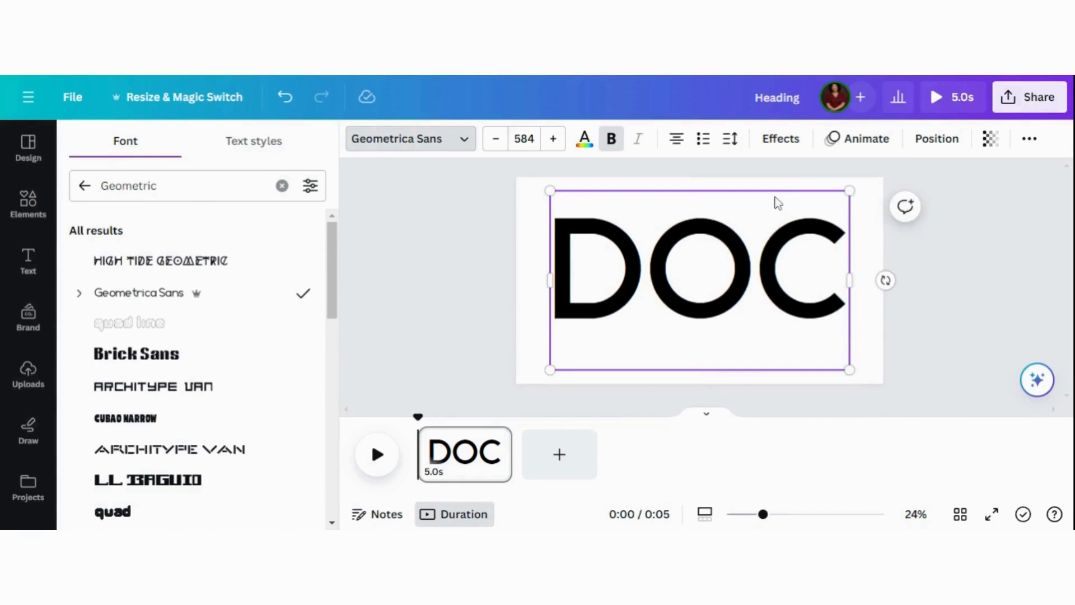
- Apply the Splice effect to the DOC text with thickness 27, offset 10 and white as the effect color
left_click(780, 140)
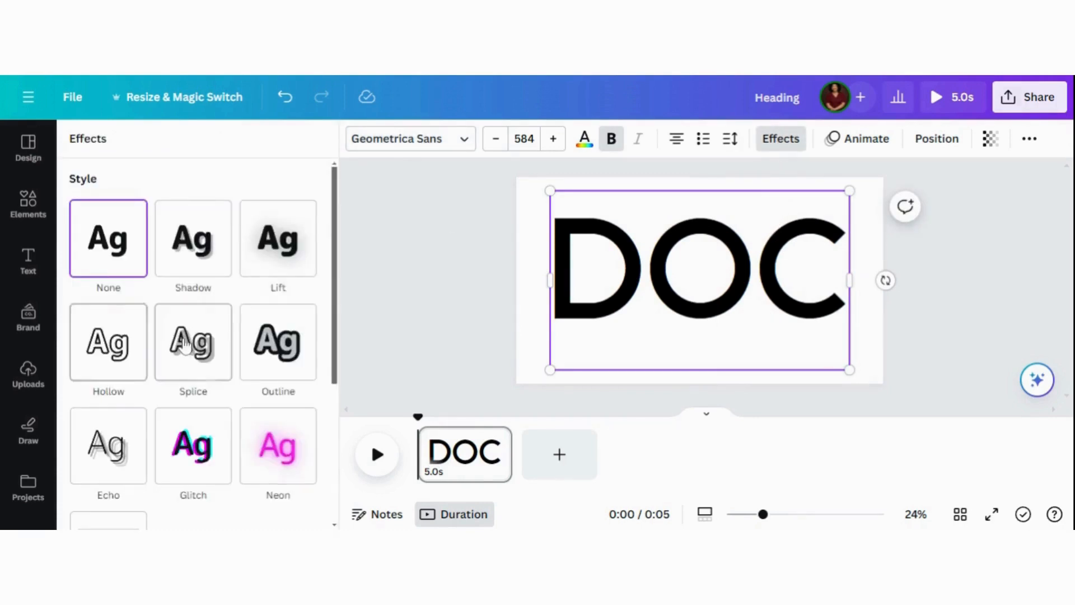
left_click(188, 348)
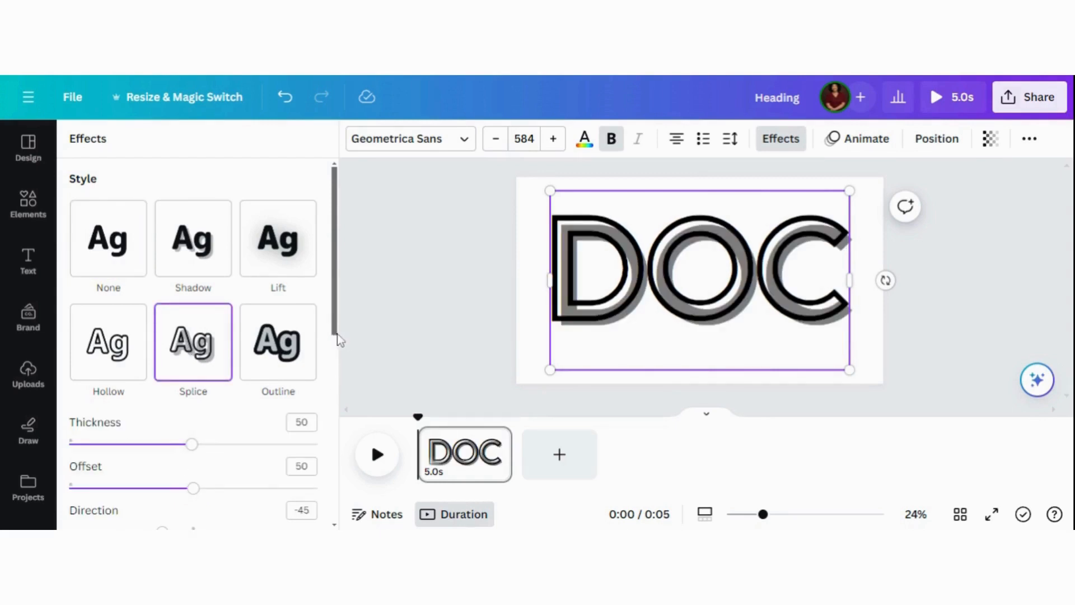
left_click_drag(337, 334, 338, 392)
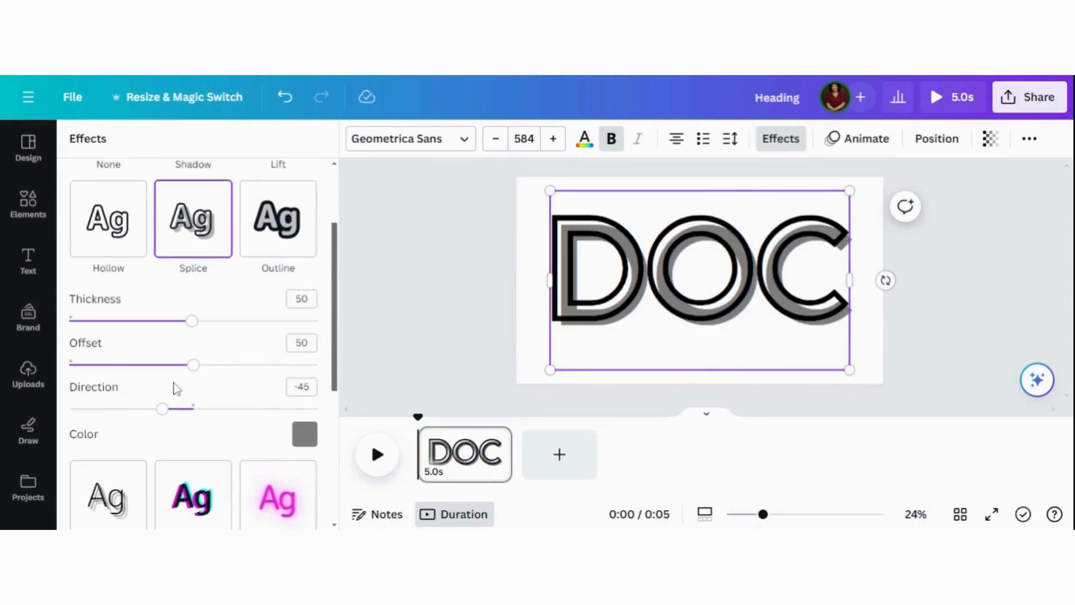
left_click_drag(193, 375, 97, 374)
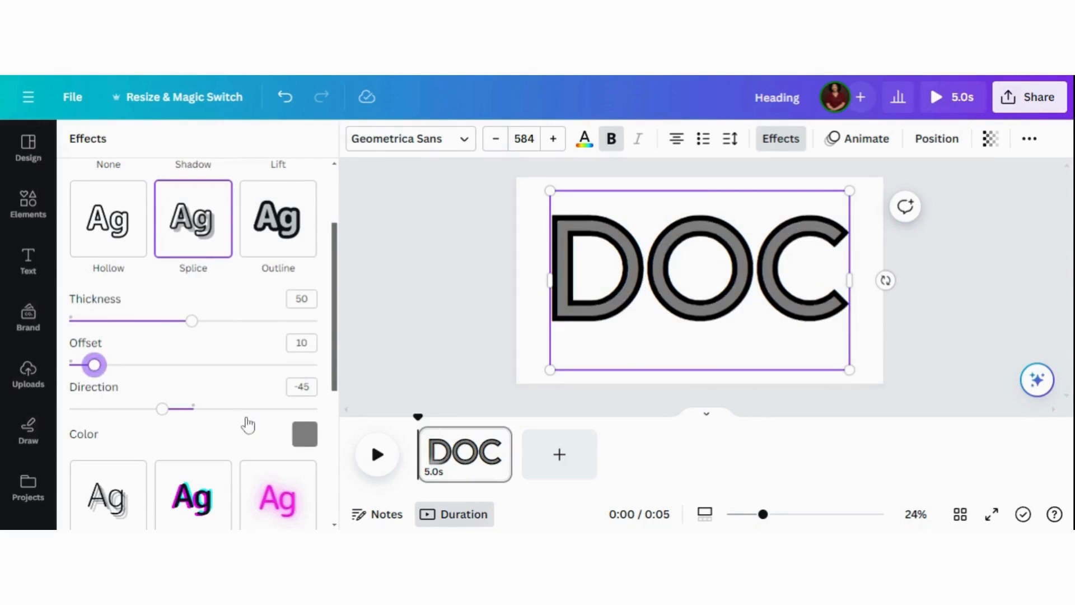
left_click_drag(194, 325, 134, 321)
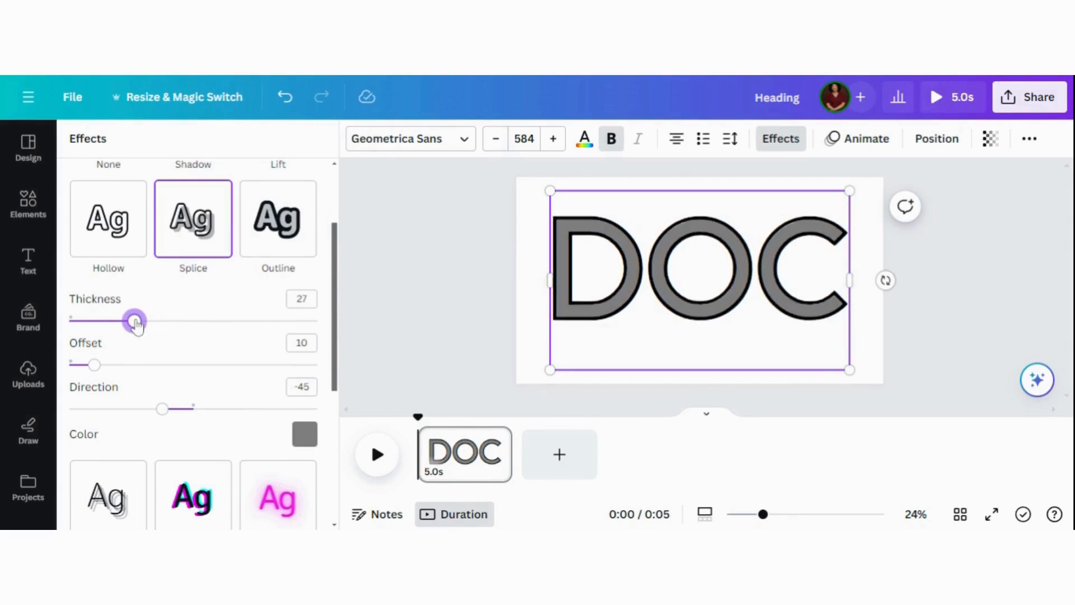
left_click(303, 443)
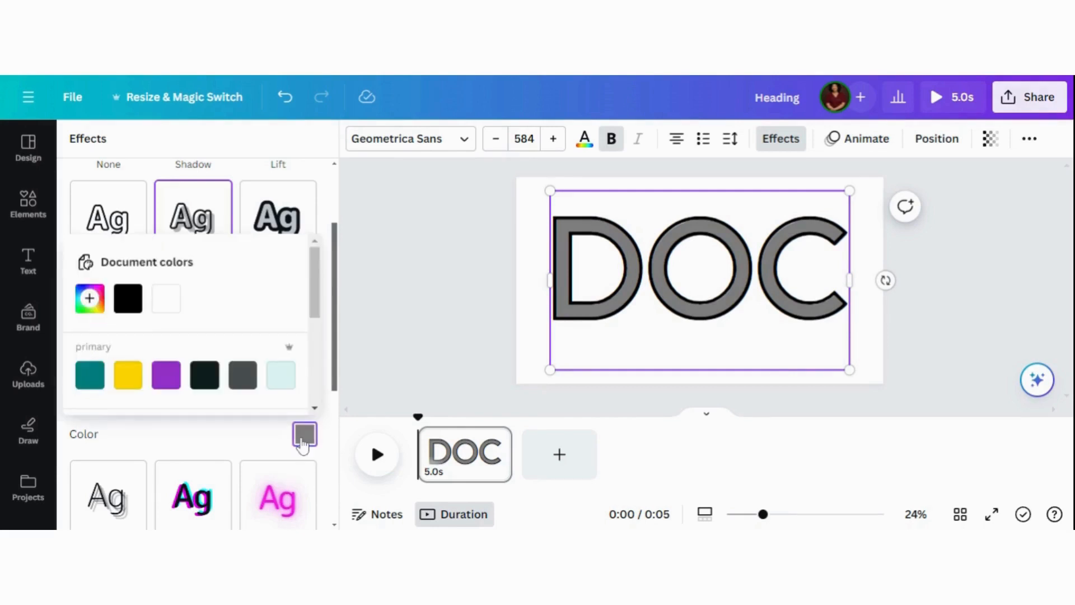
left_click(165, 299)
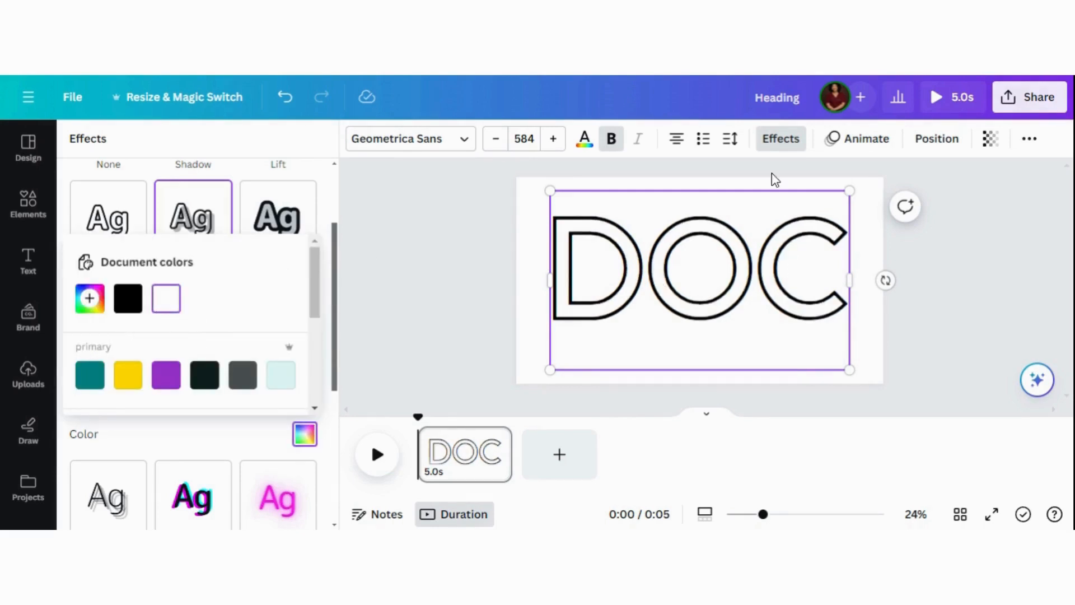
- Download the design as a PNG with a transparent background
left_click(1036, 98)
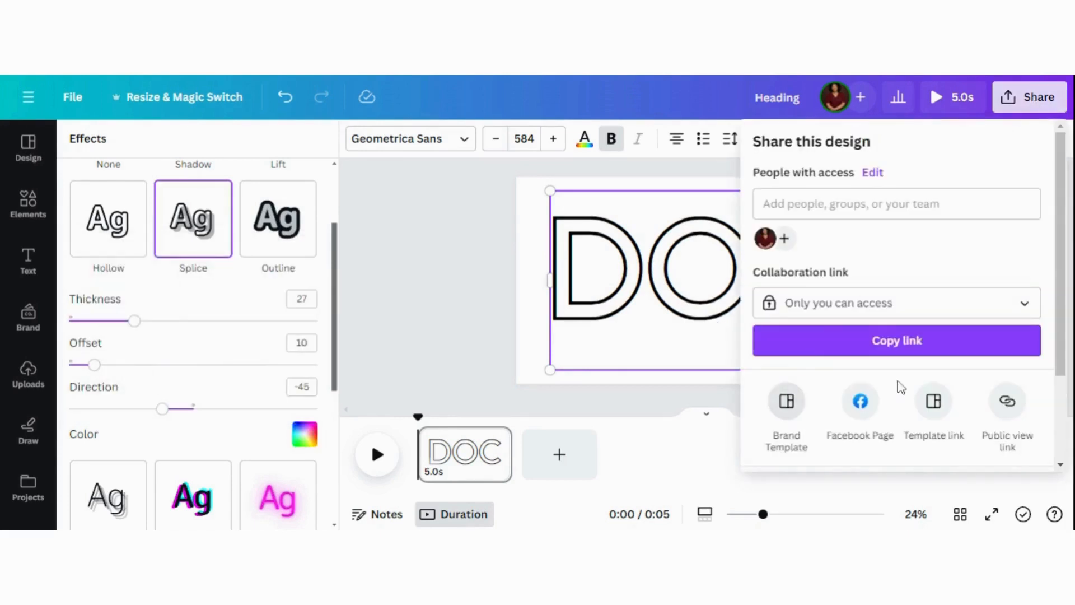
scroll(1064, 356, "down", 2)
scroll(1063, 357, "down", 2)
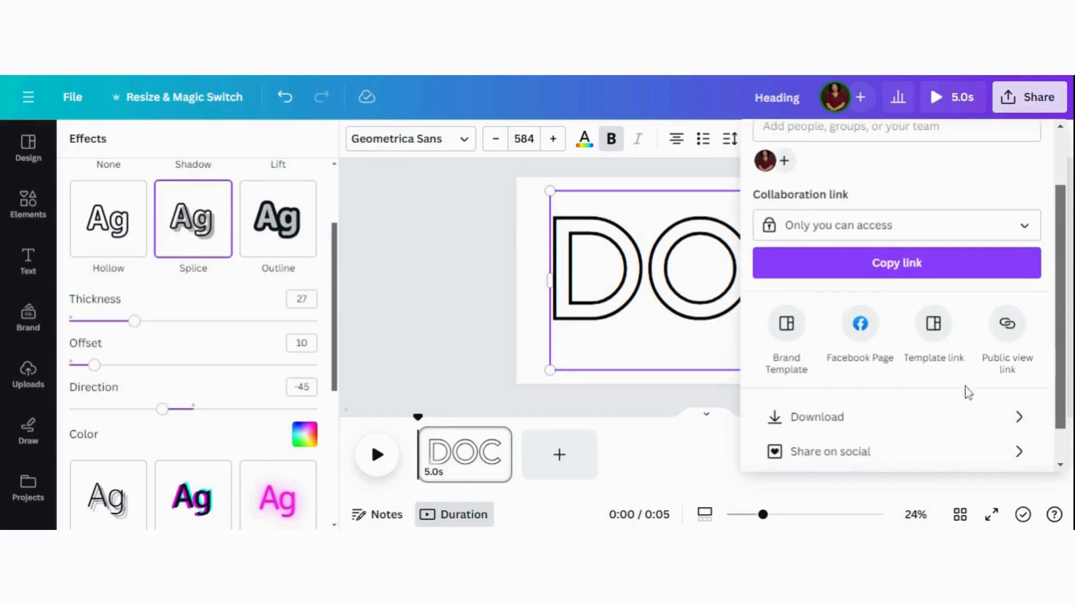
left_click(828, 423)
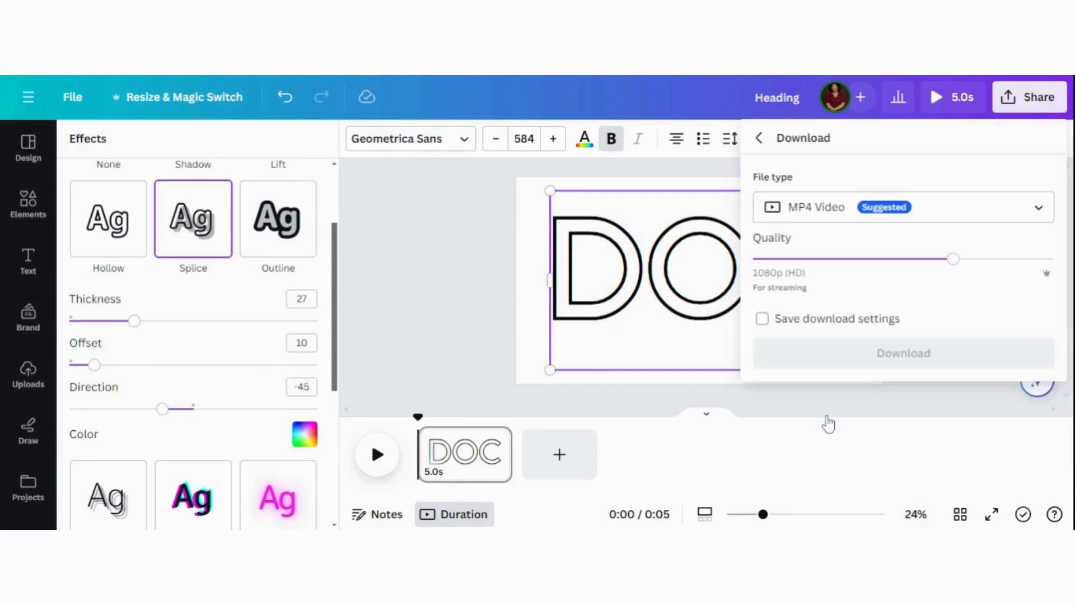
left_click(1040, 206)
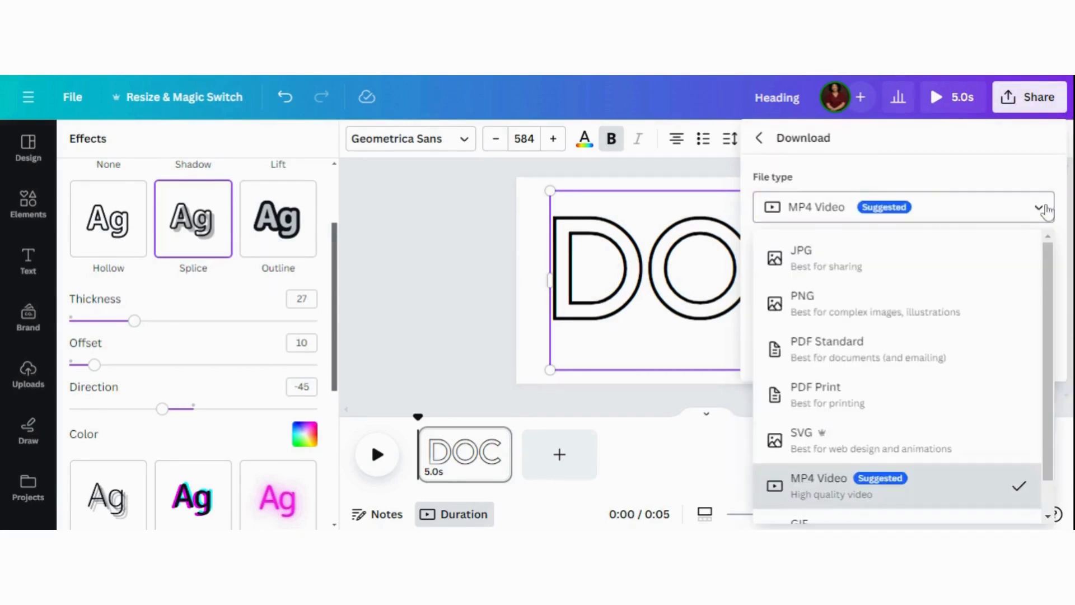
left_click(825, 318)
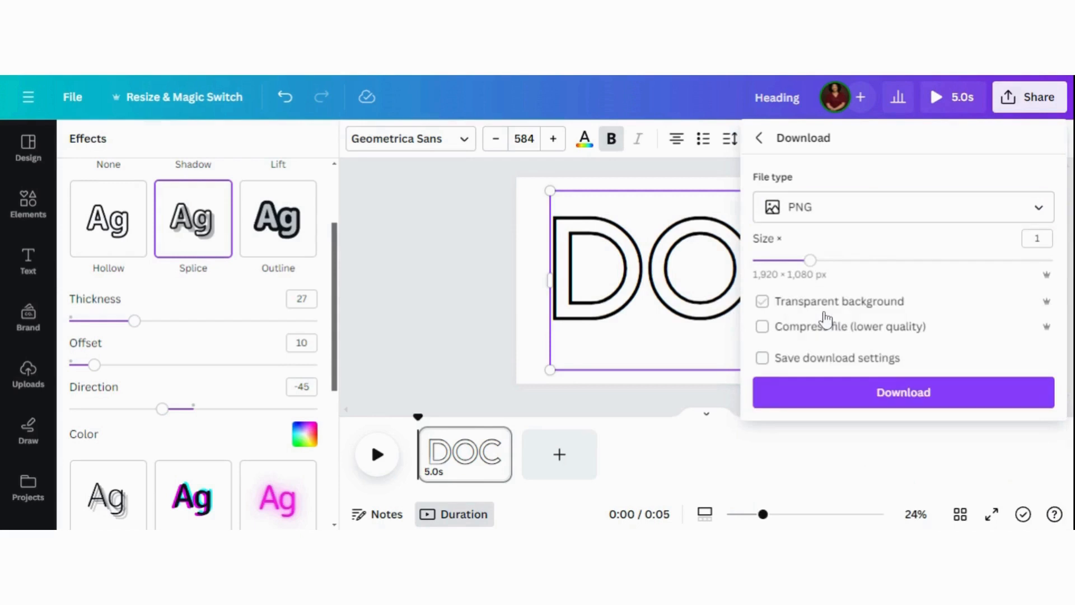
left_click(767, 305)
left_click(863, 398)
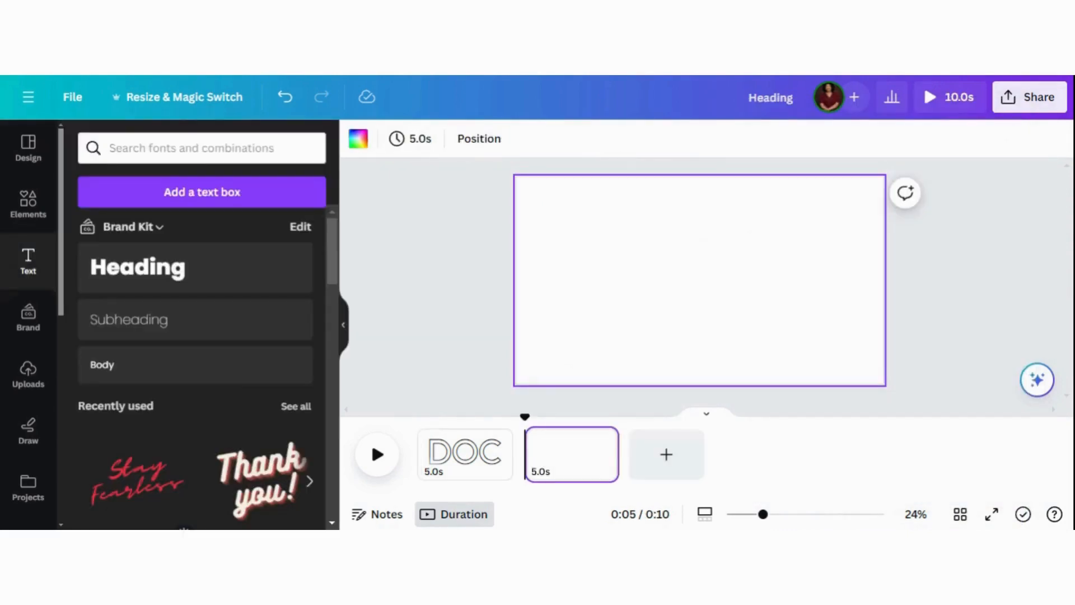
- Place the outlined DOC image on the blank second page and enlarge it to fill the page
left_click_drag(184, 528, 204, 292)
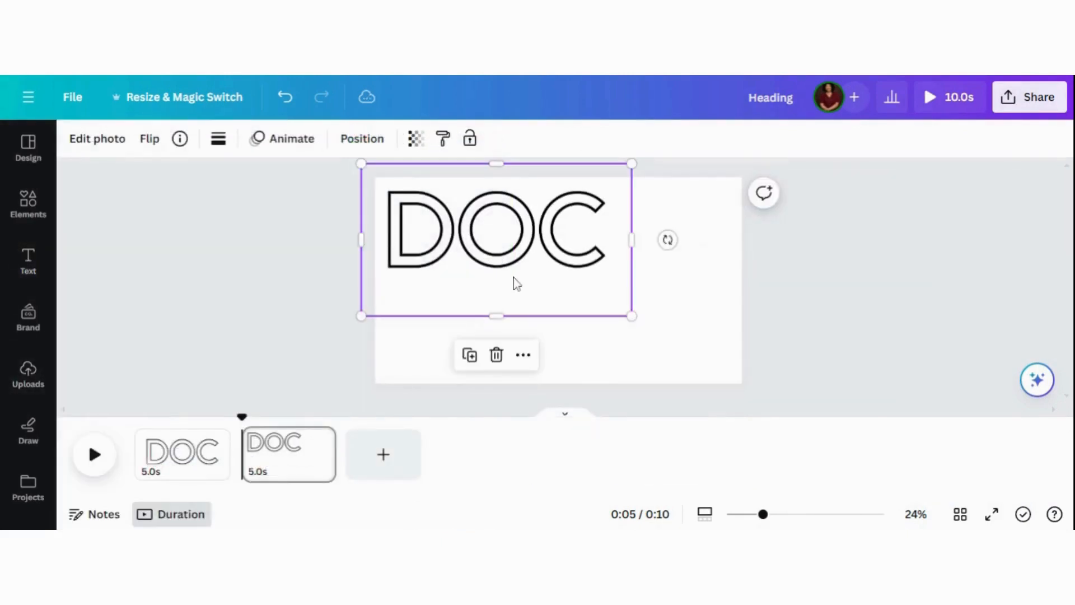
left_click_drag(516, 278, 540, 302)
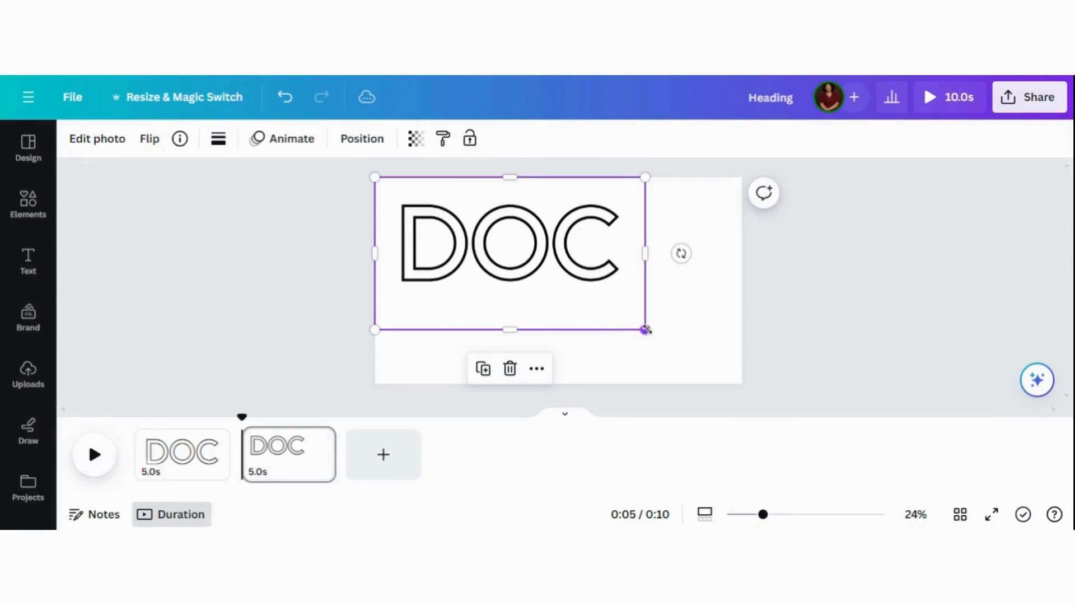
left_click_drag(647, 329, 743, 384)
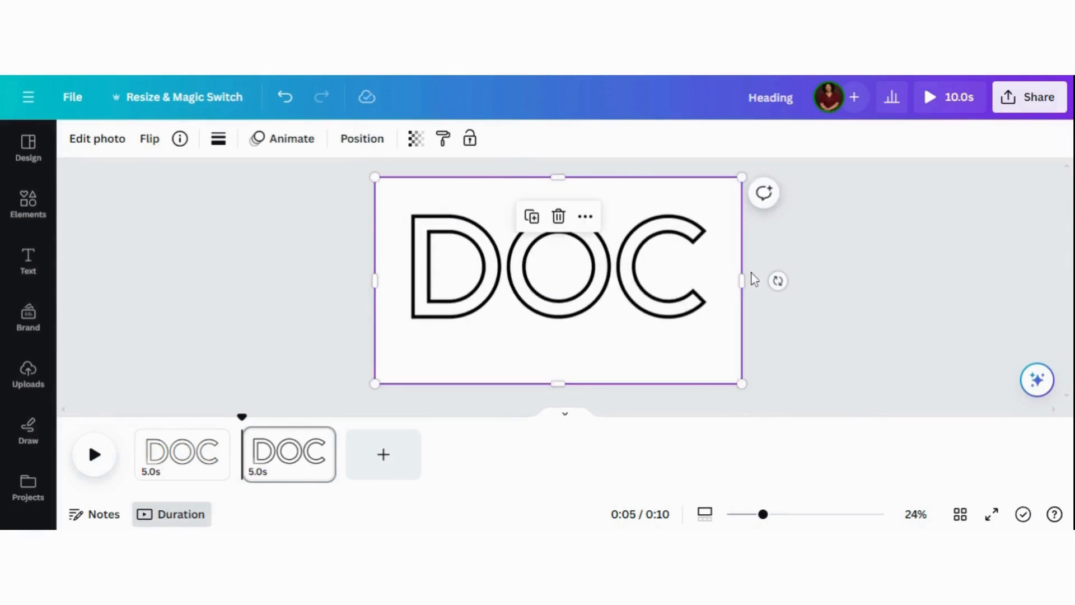
- Crop the DOC image to the letter D and add a duplicate cropped to the O, overlapping the D
left_click_drag(732, 280, 503, 279)
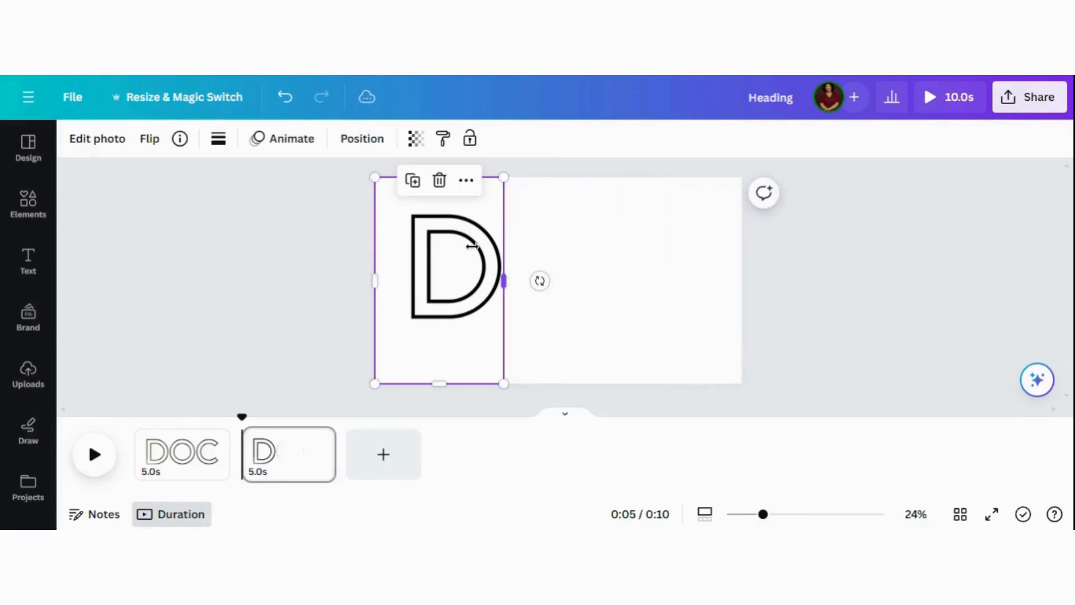
left_click(412, 180)
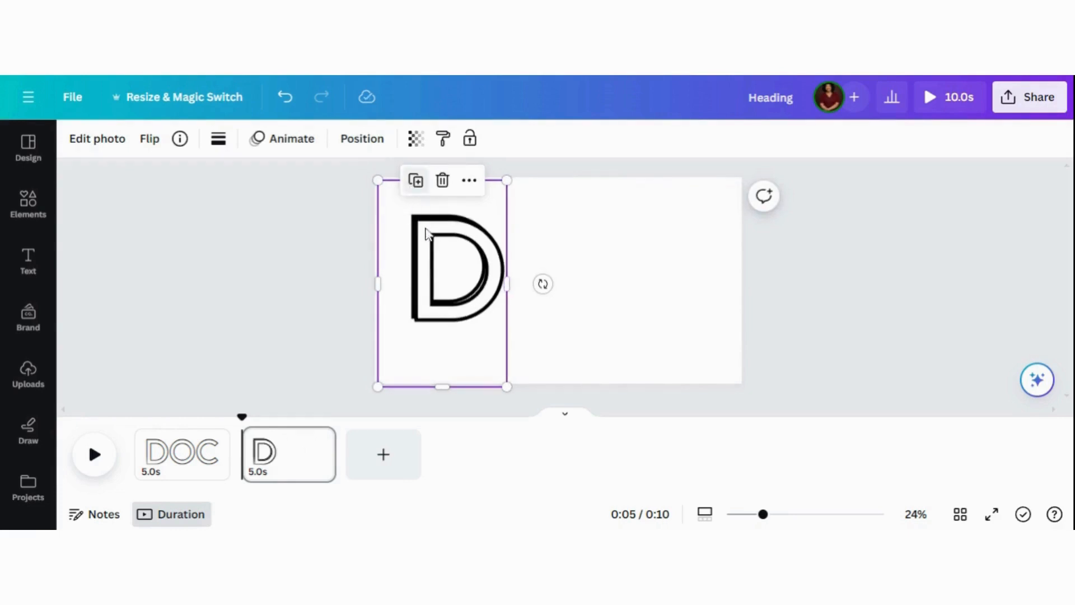
left_click_drag(441, 253, 436, 252)
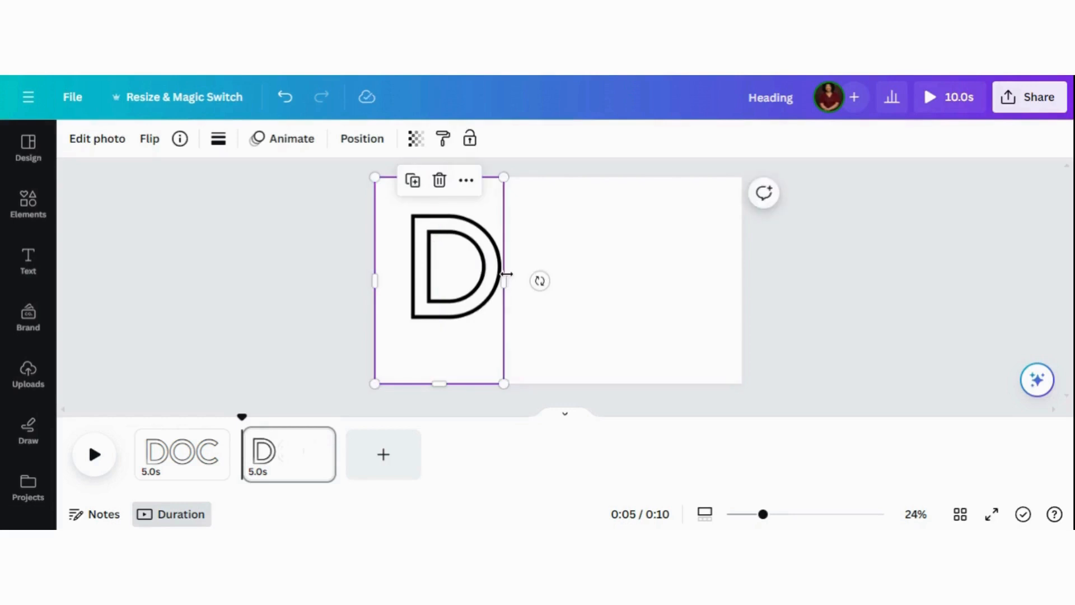
left_click_drag(504, 281, 614, 276)
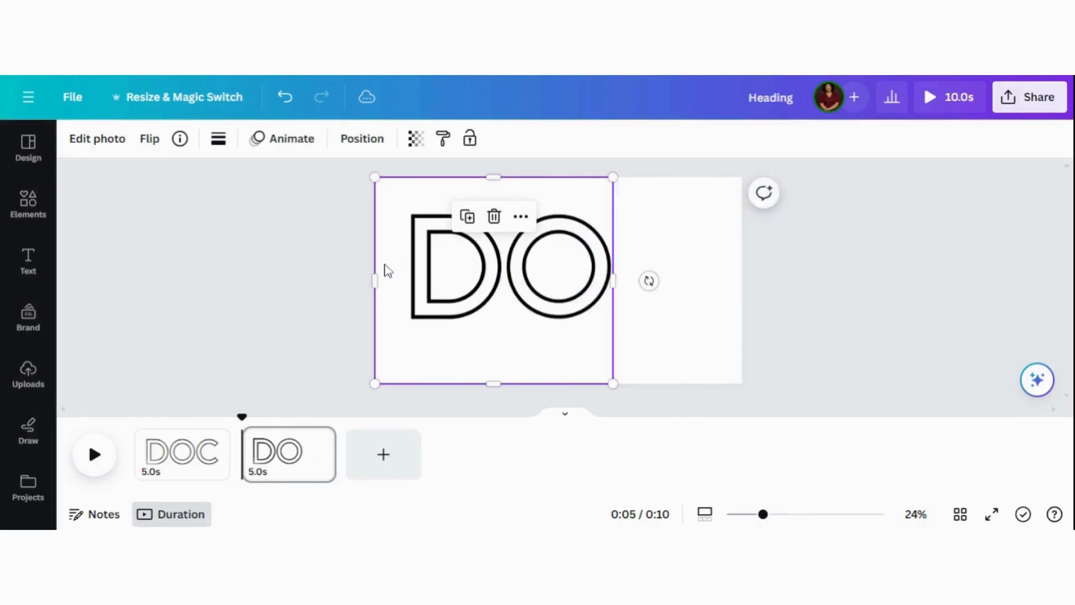
left_click_drag(373, 279, 475, 278)
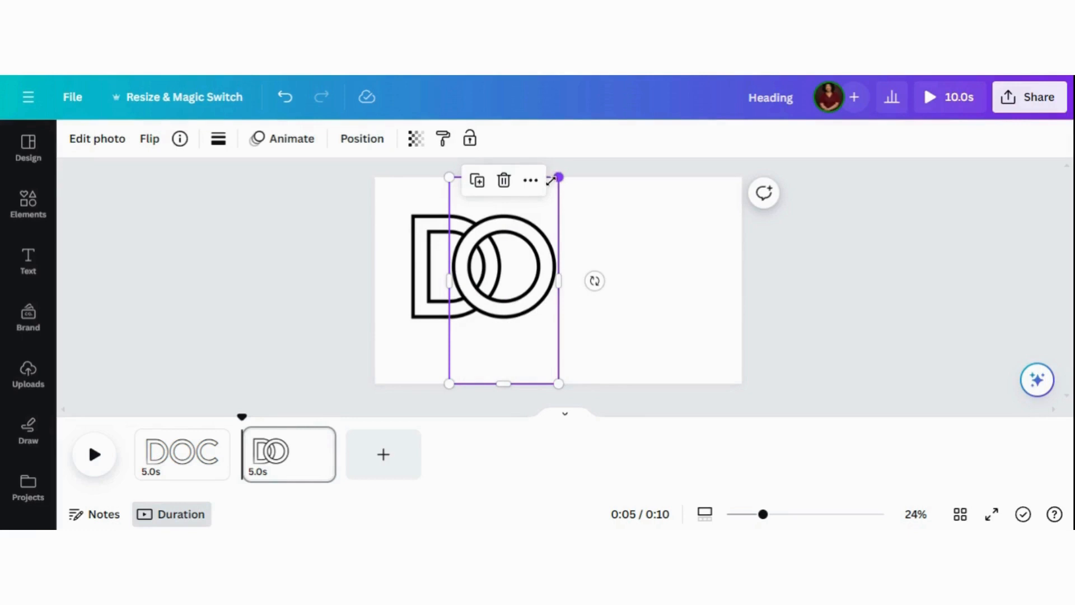
- Crop the O to its lower half and add an aligned duplicate cropped to the upper half
left_click_drag(547, 183, 543, 267)
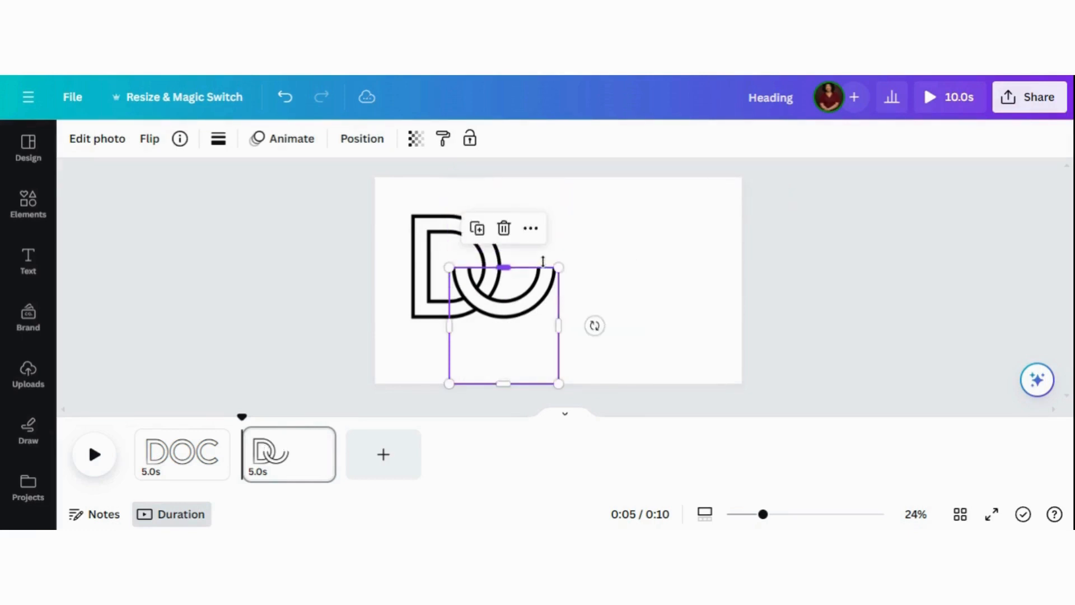
left_click(478, 229)
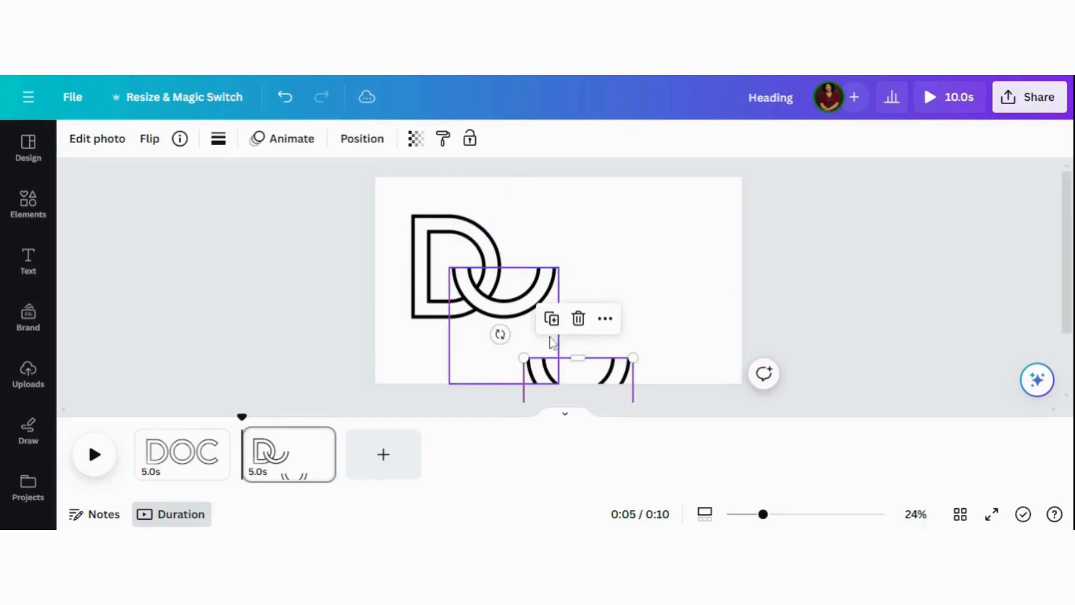
left_click_drag(566, 368, 505, 196)
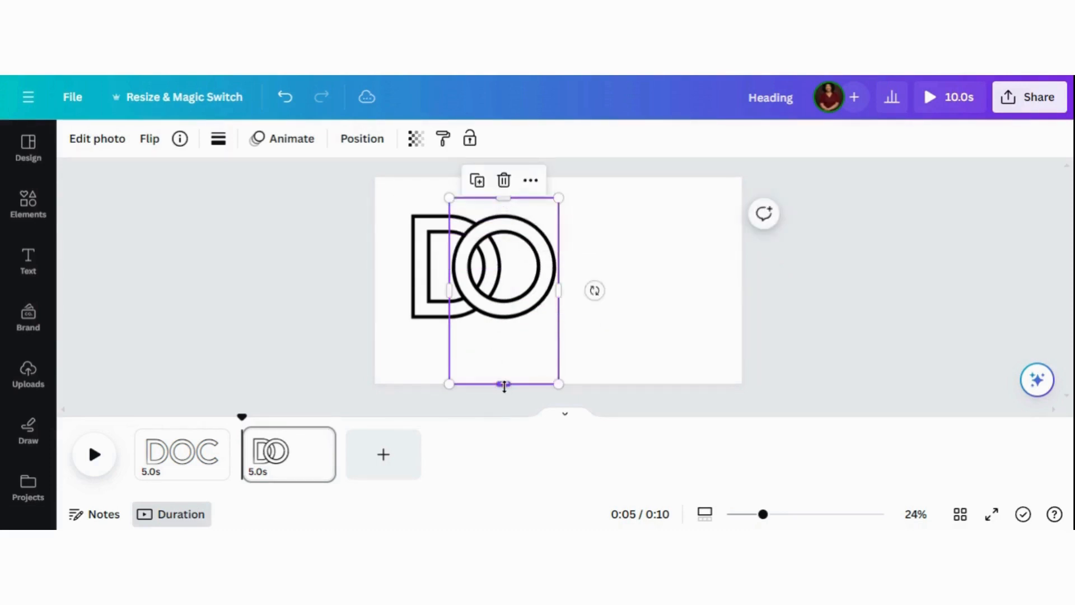
left_click_drag(506, 359, 511, 280)
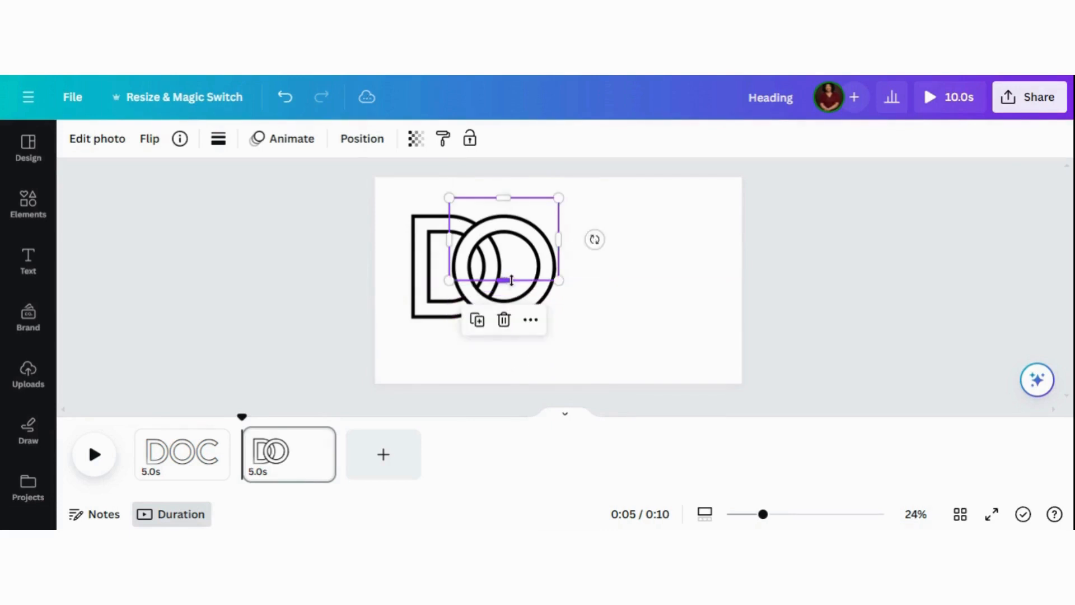
- Send the upper half of the O to the back so it passes behind the D
right_click(529, 248)
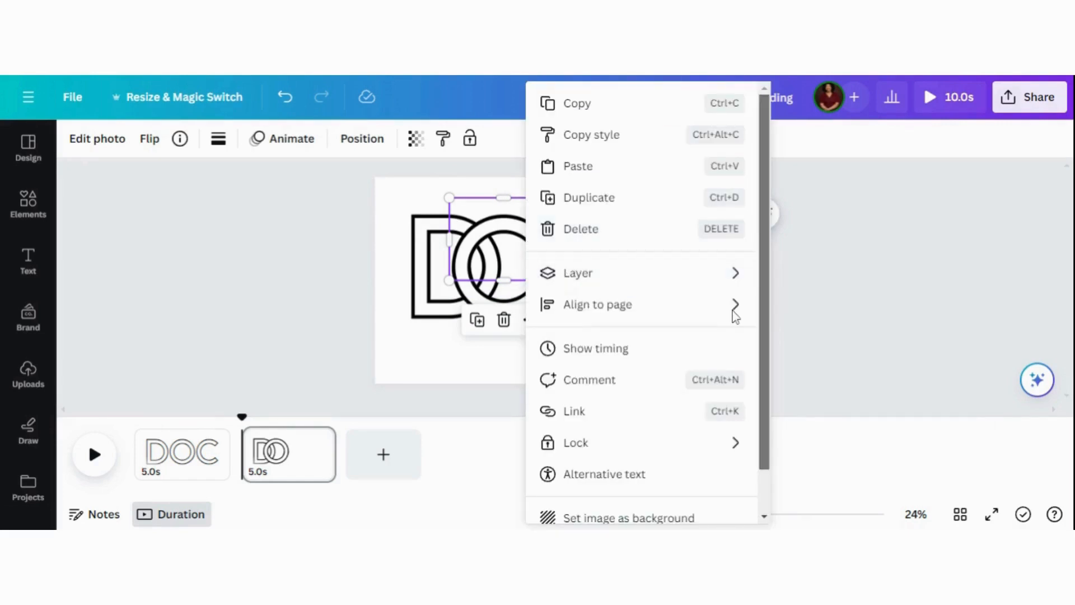
mouse_move(689, 274)
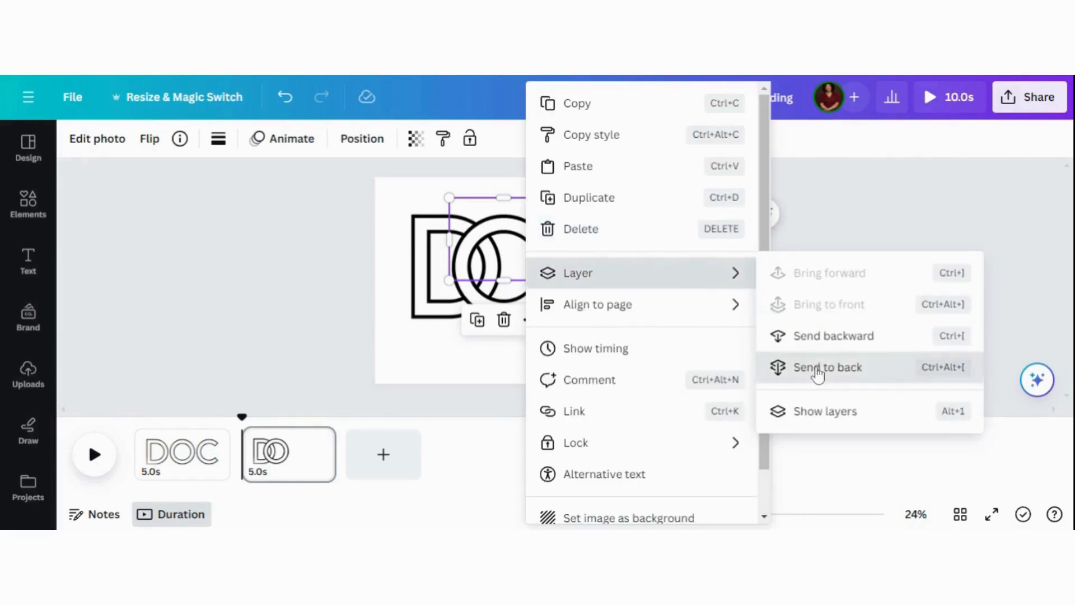
left_click(818, 368)
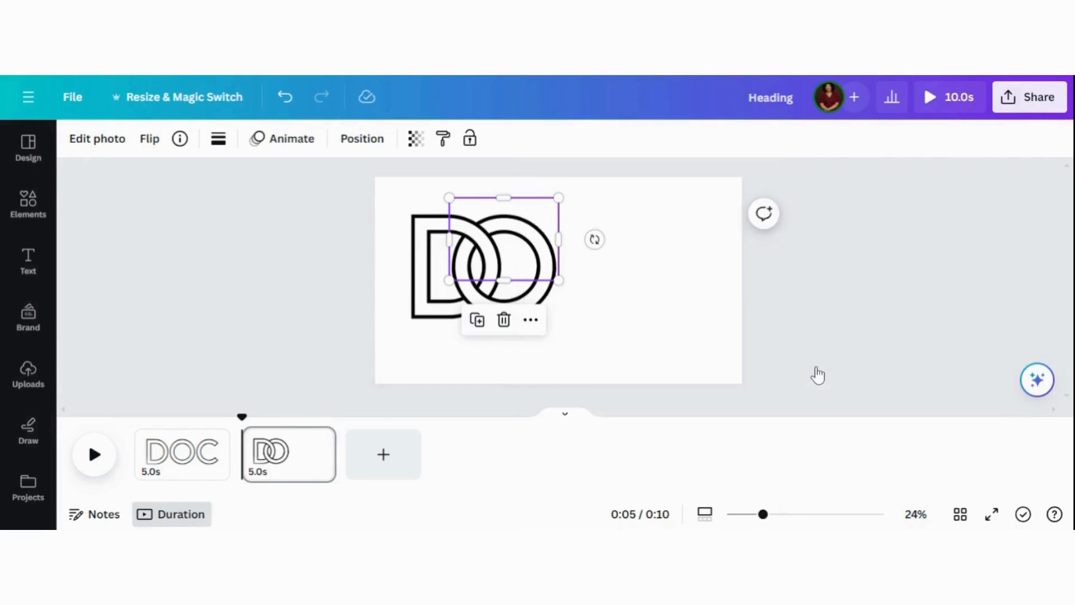
left_click(669, 302)
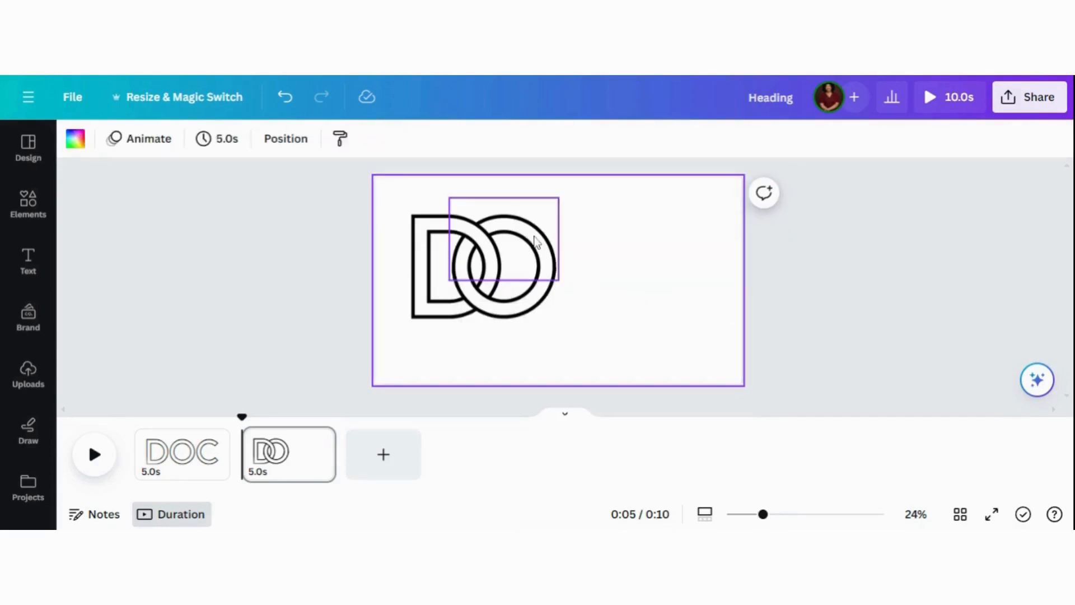
- Duplicate the upper half of the O, re-crop the copy to the letter C and place it overlapping the O
left_click(535, 242)
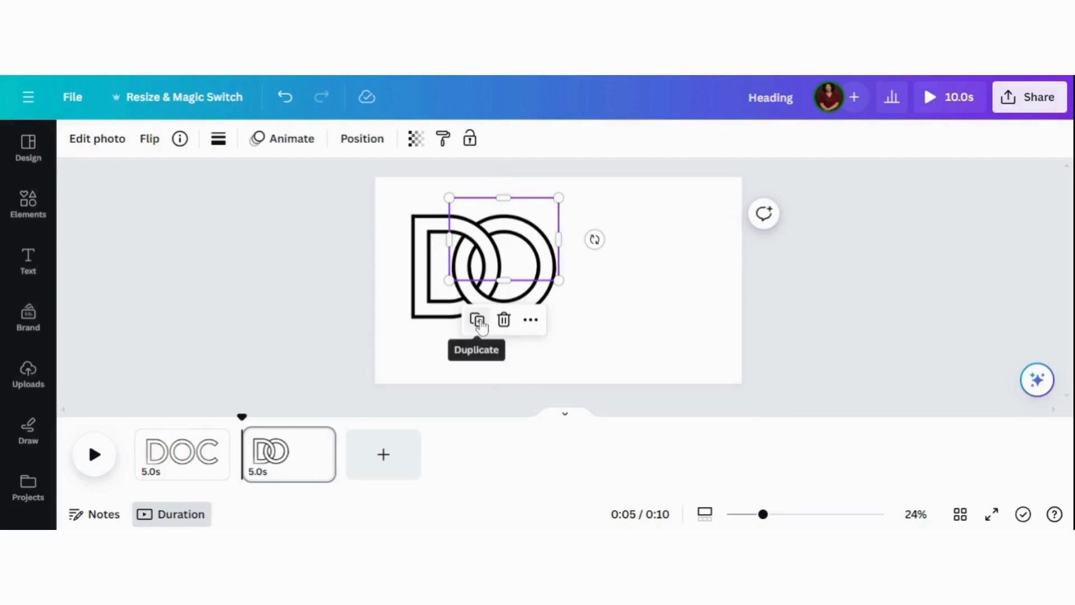
left_click(479, 322)
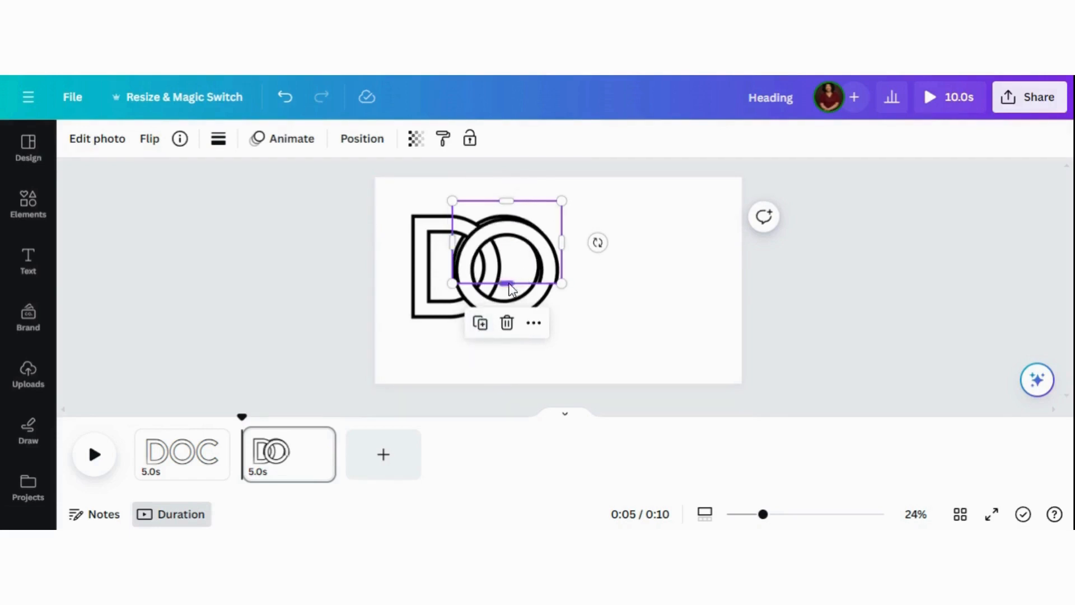
left_click_drag(505, 337, 505, 363)
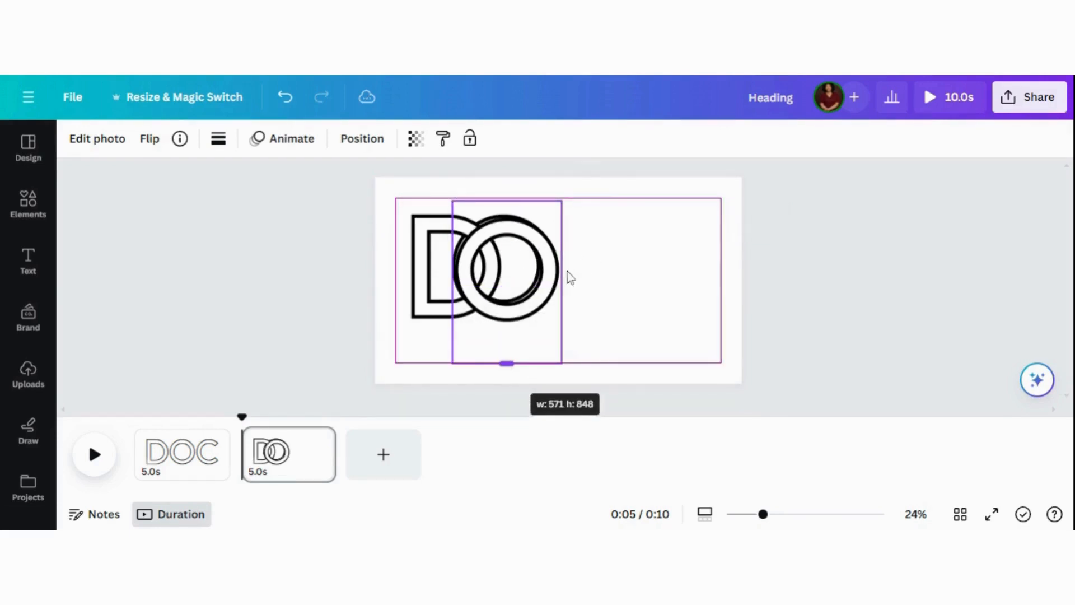
left_click_drag(562, 281, 666, 281)
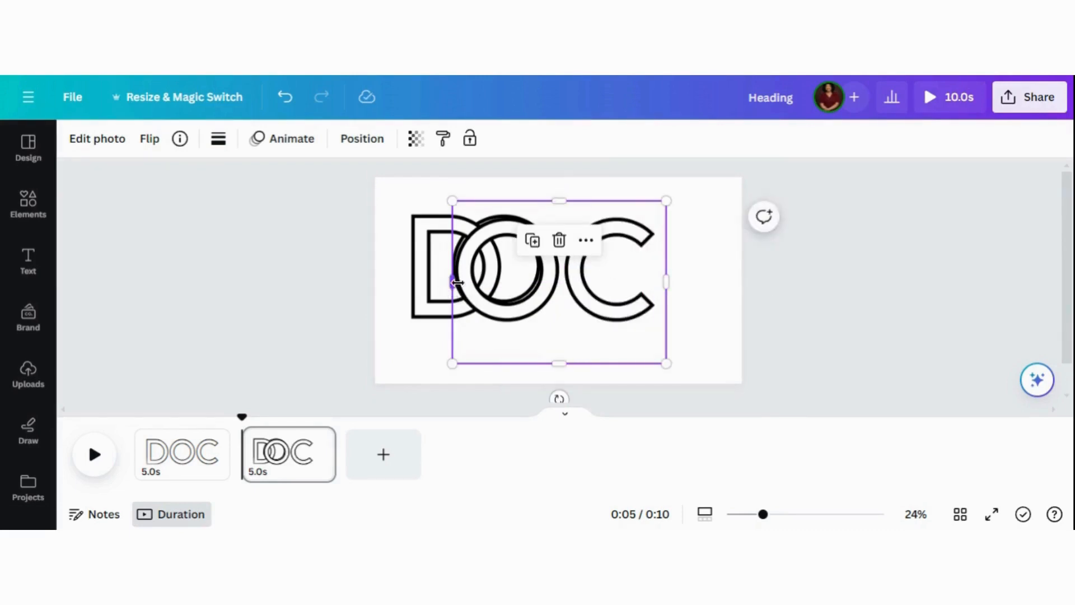
left_click_drag(452, 282, 534, 285)
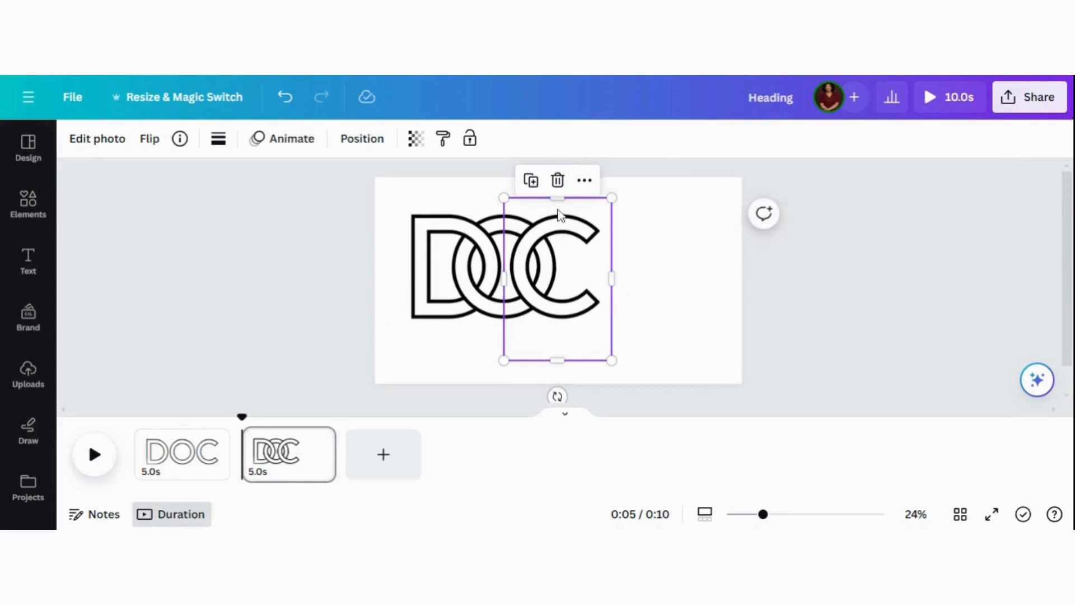
- Crop the C to its lower half and add an aligned duplicate cropped to the upper half
left_click_drag(557, 198, 554, 253)
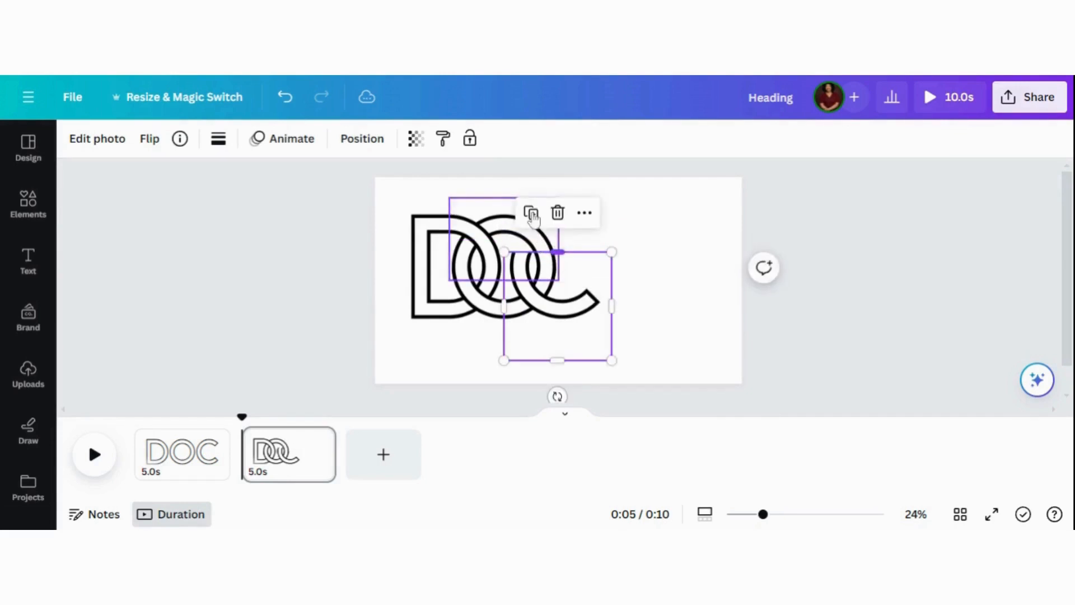
key("ctrl+d")
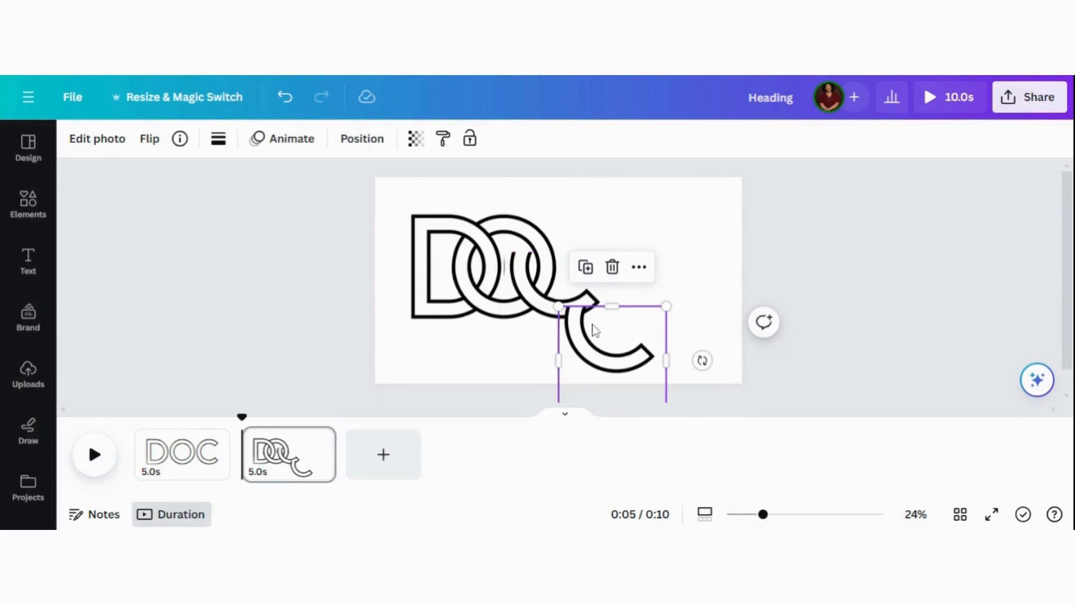
left_click_drag(595, 330, 554, 192)
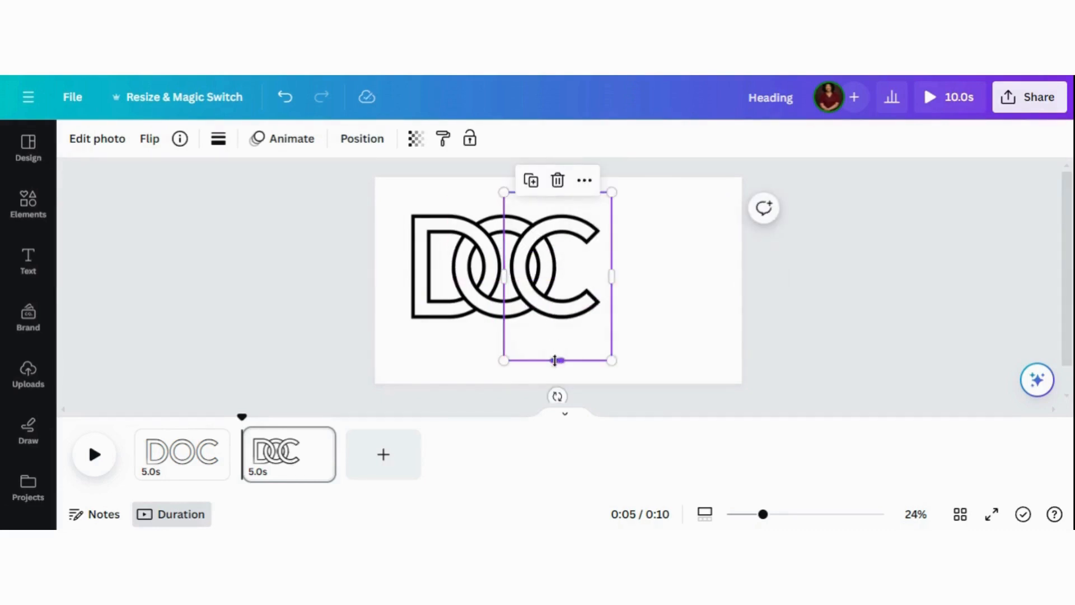
left_click_drag(555, 280, 555, 275)
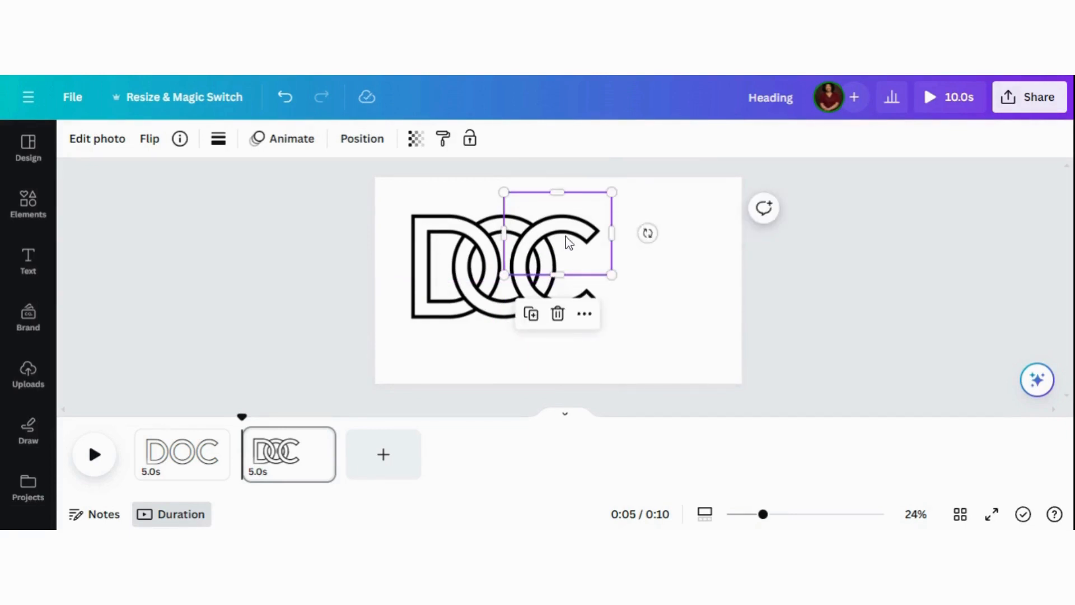
- Send the upper half of the C to the back so it passes behind the O
right_click(569, 242)
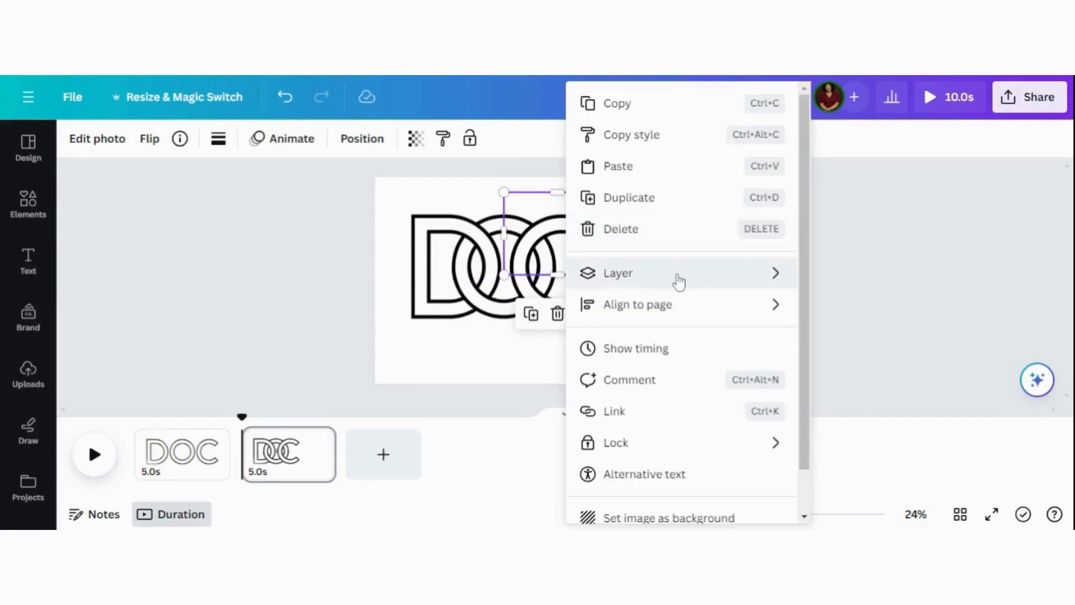
mouse_move(692, 281)
left_click(821, 367)
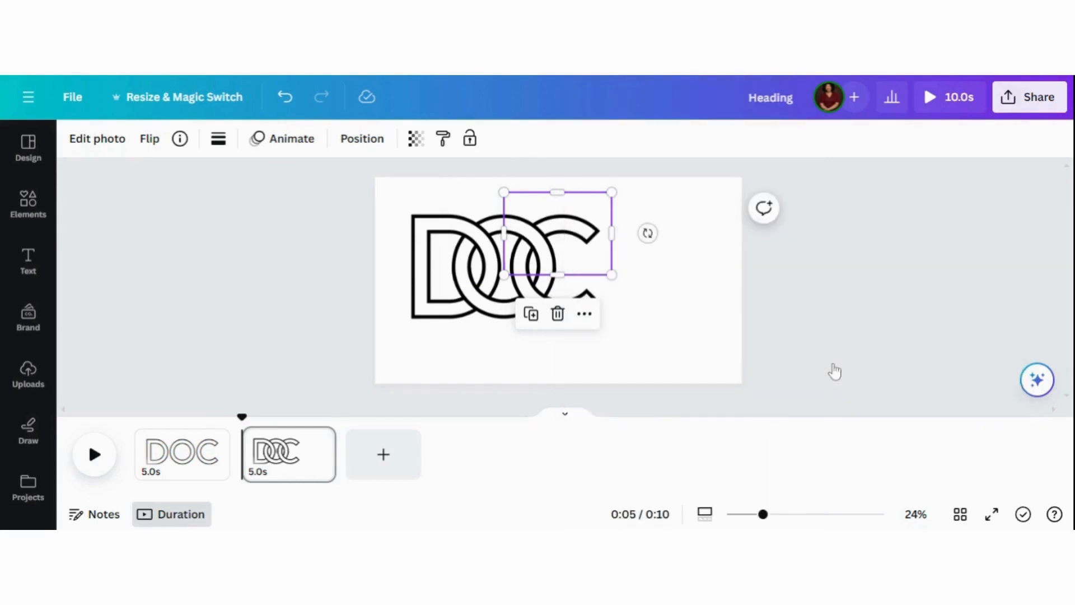
left_click(697, 296)
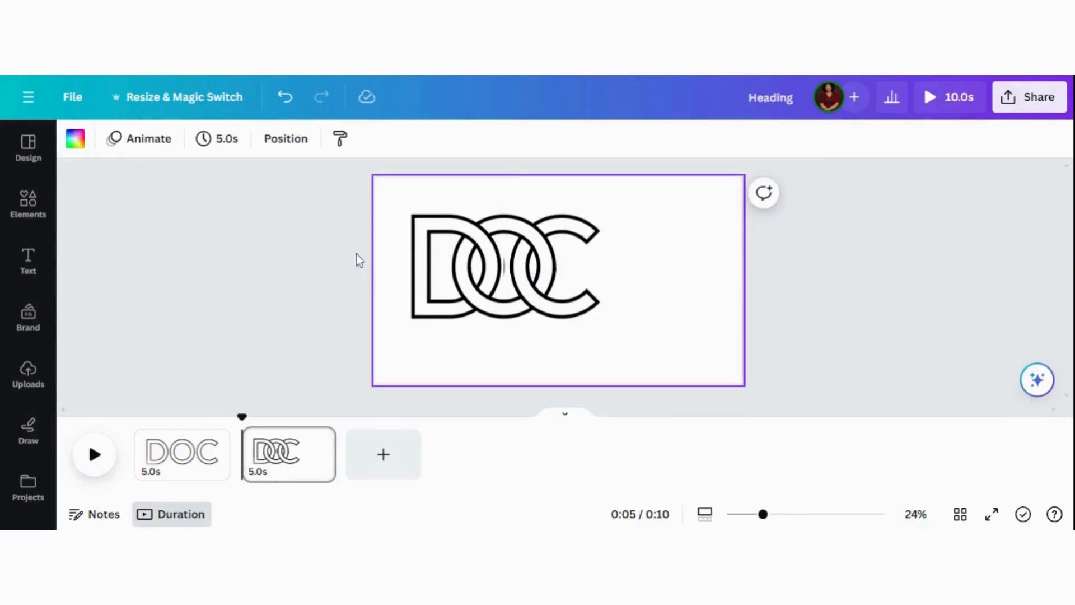
- Crop the left edge of the C's upper-half layer slightly to remove the stray line inside the O
left_click(482, 269)
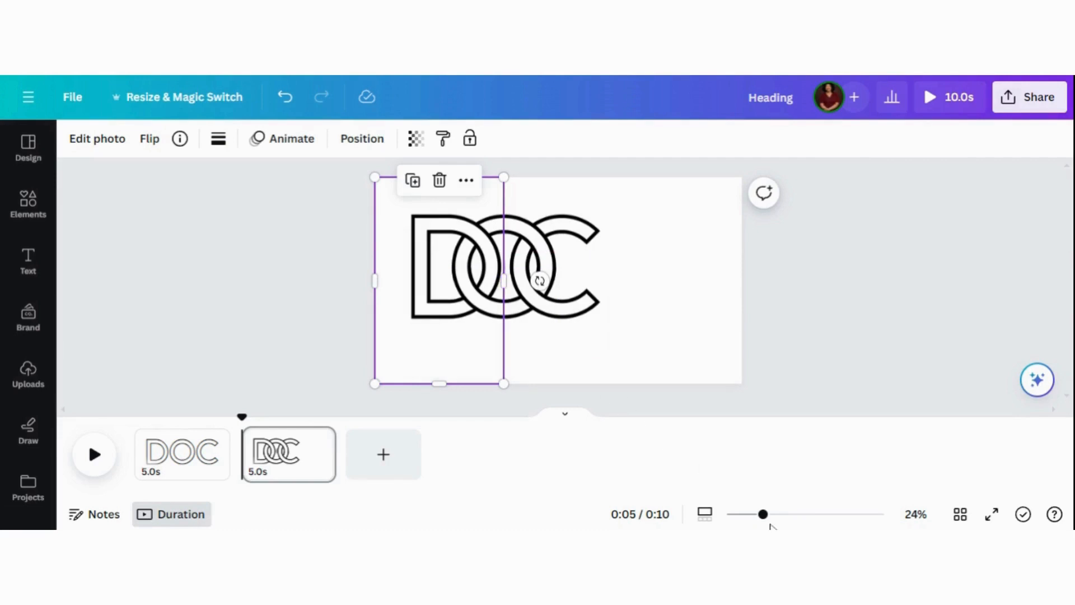
left_click_drag(763, 514, 883, 514)
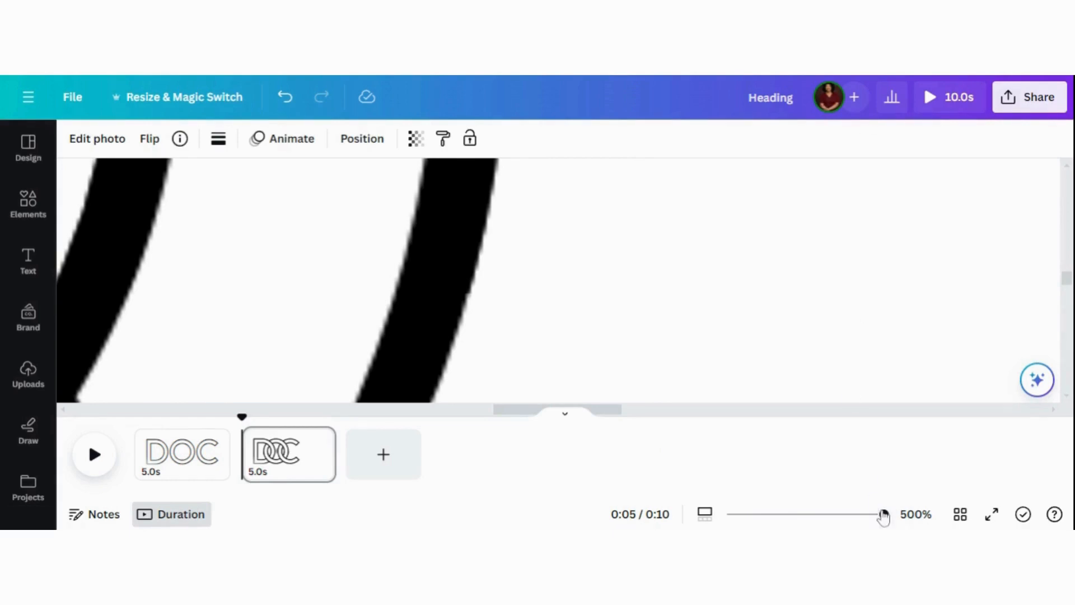
left_click_drag(884, 514, 809, 514)
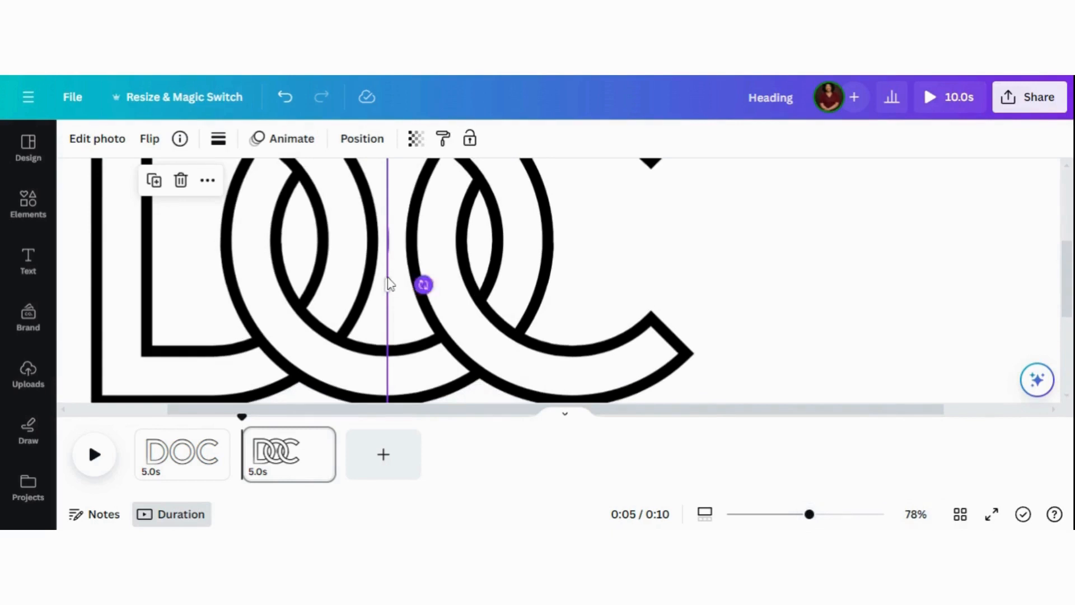
left_click(358, 139)
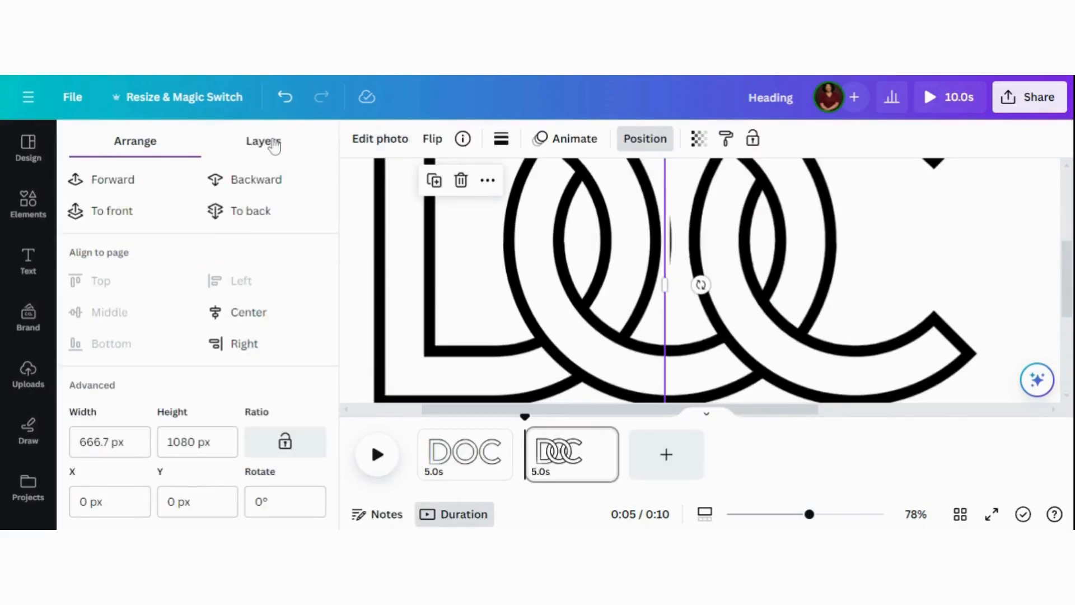
left_click(274, 144)
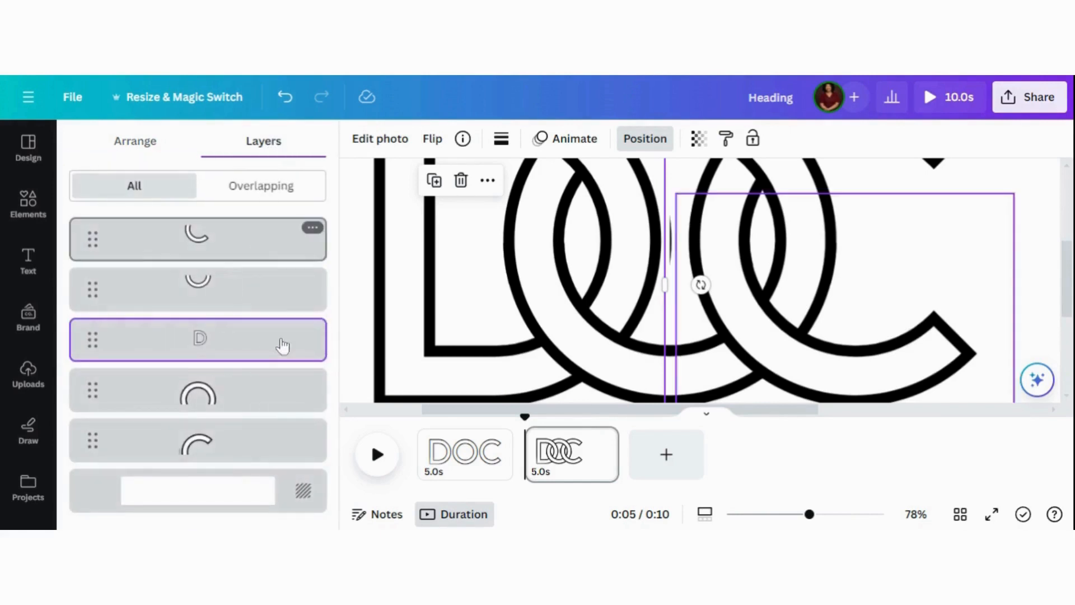
left_click(217, 445)
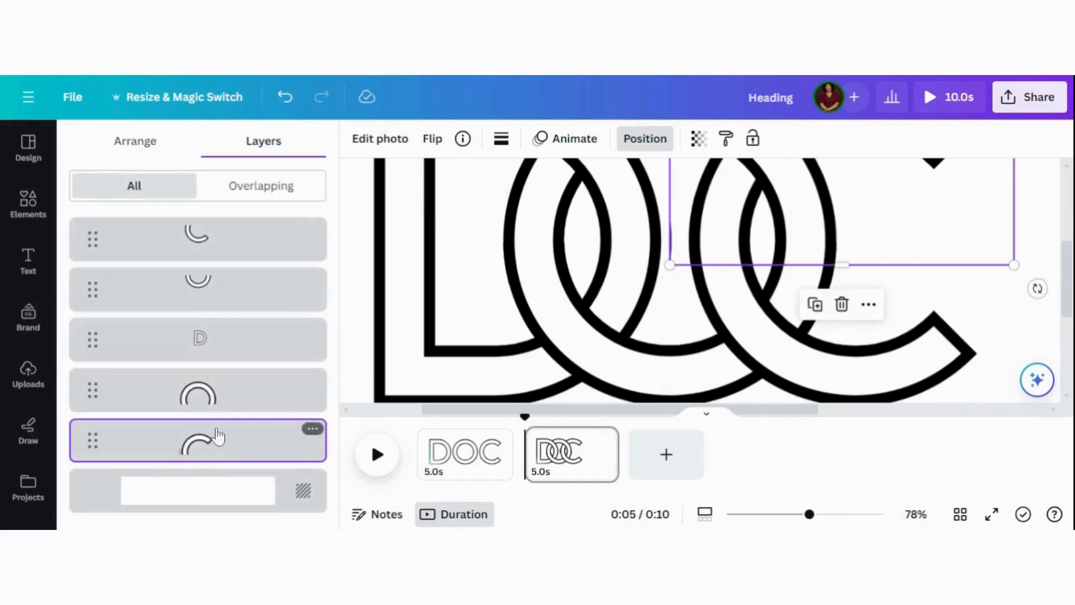
left_click(214, 395)
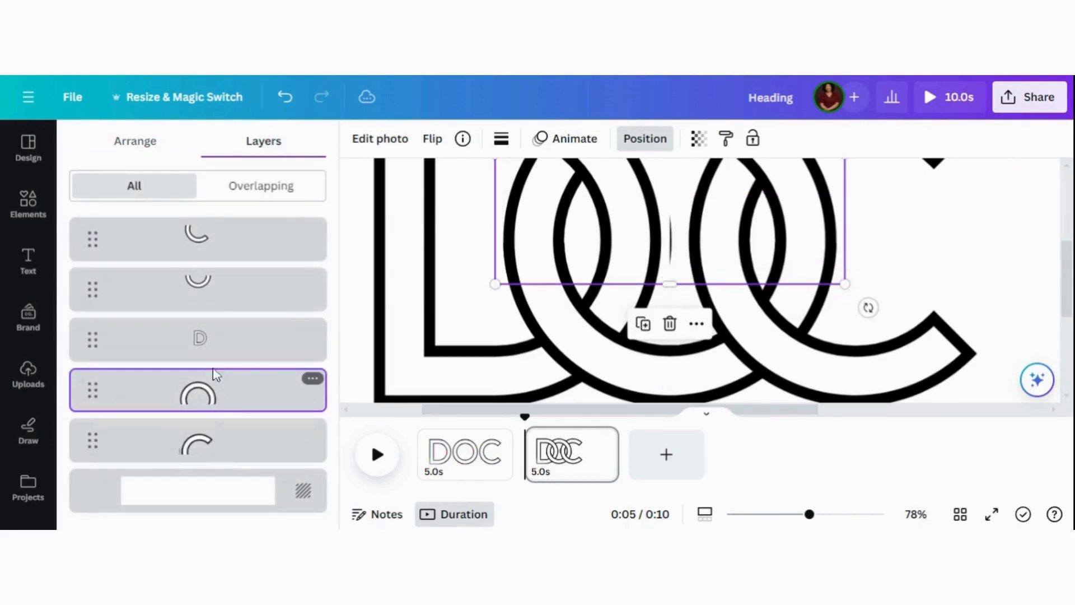
left_click(206, 445)
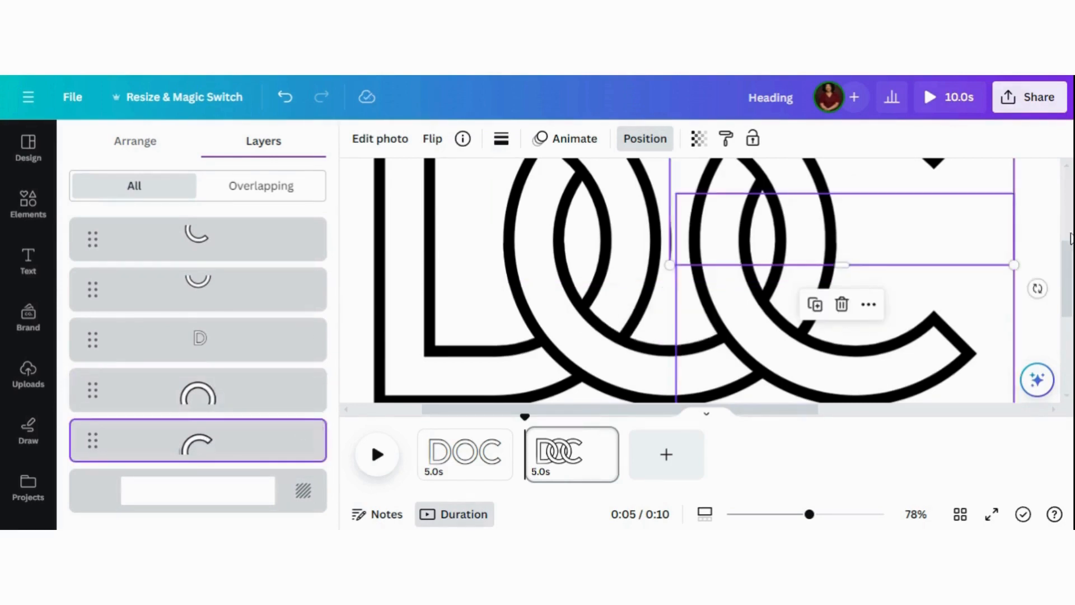
scroll(1066, 255, "up", 1)
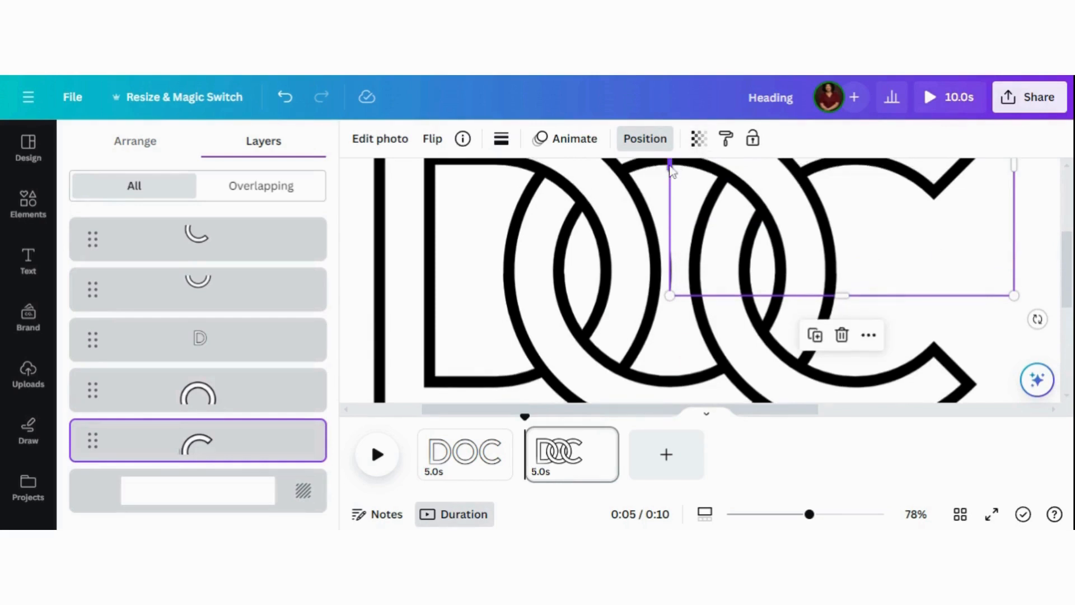
left_click_drag(671, 170, 674, 165)
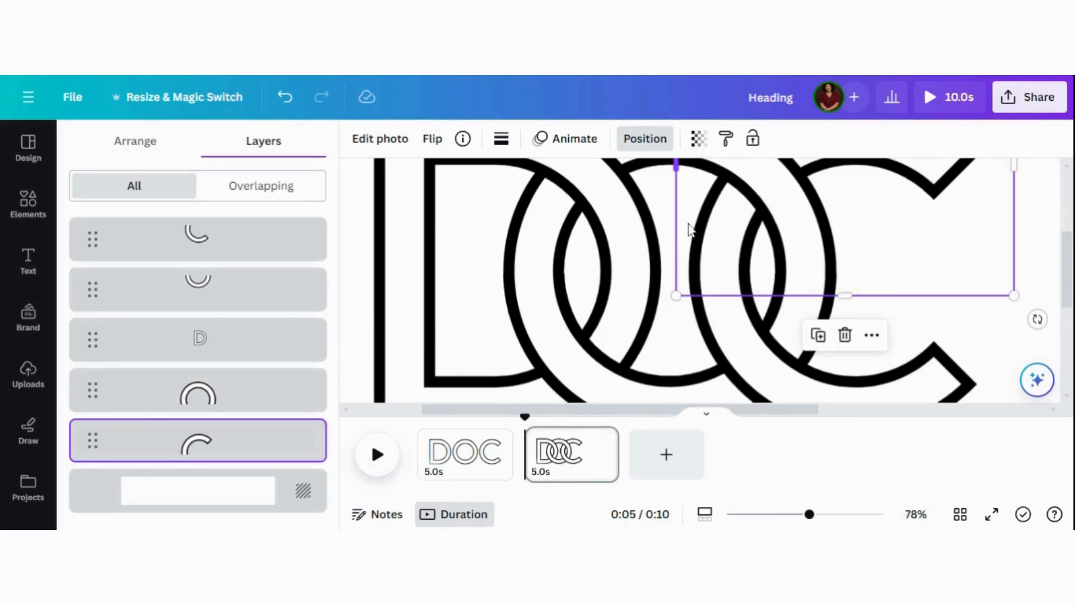
left_click(1042, 261)
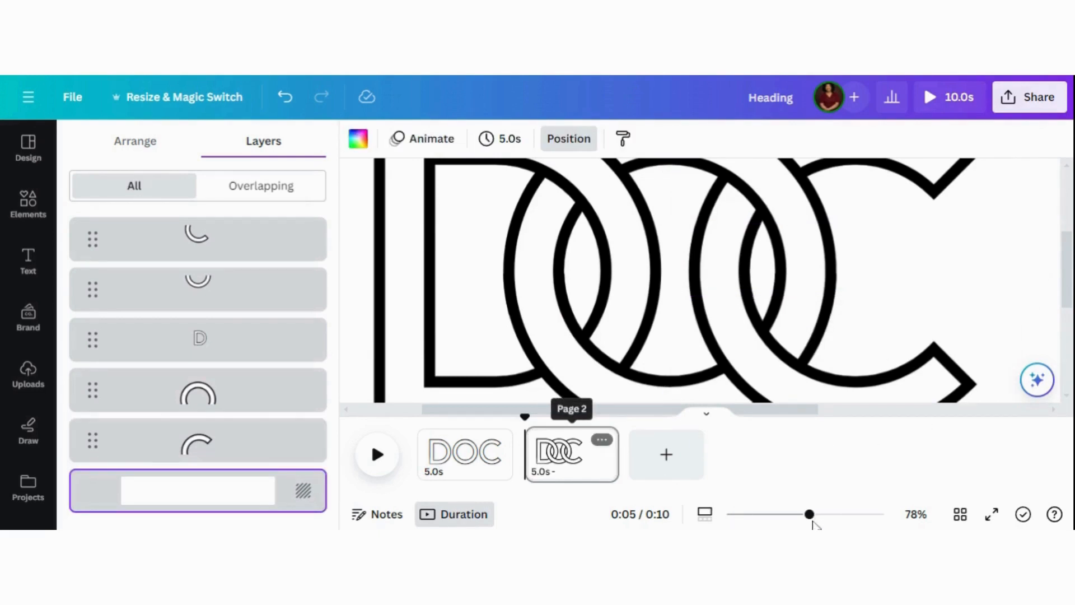
- Group all five letter pieces and move the DOC monogram toward the centre of the page
left_click_drag(809, 515, 775, 515)
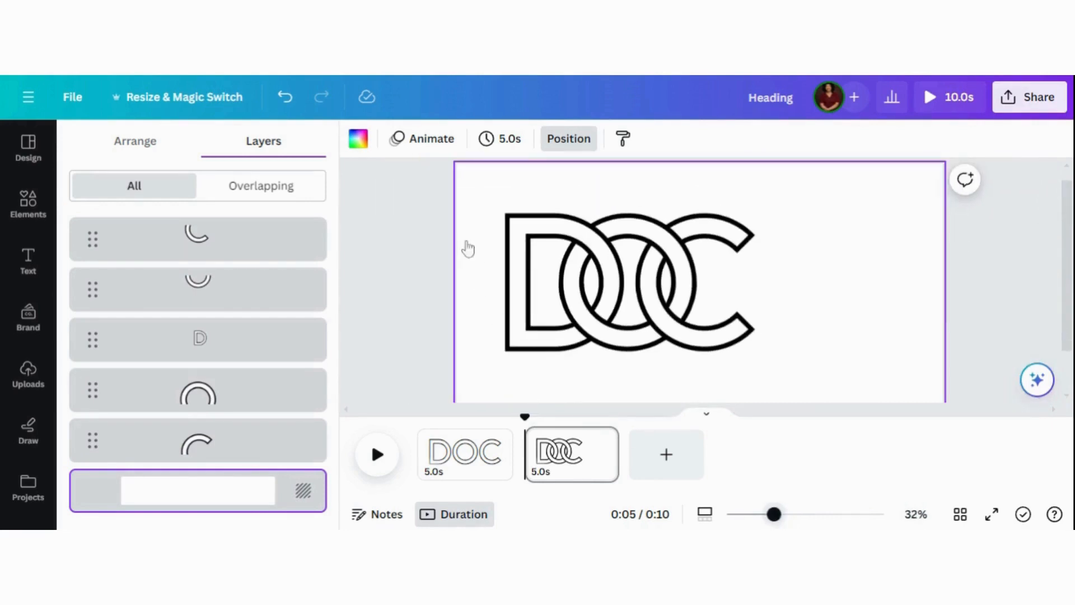
left_click_drag(446, 176, 735, 285)
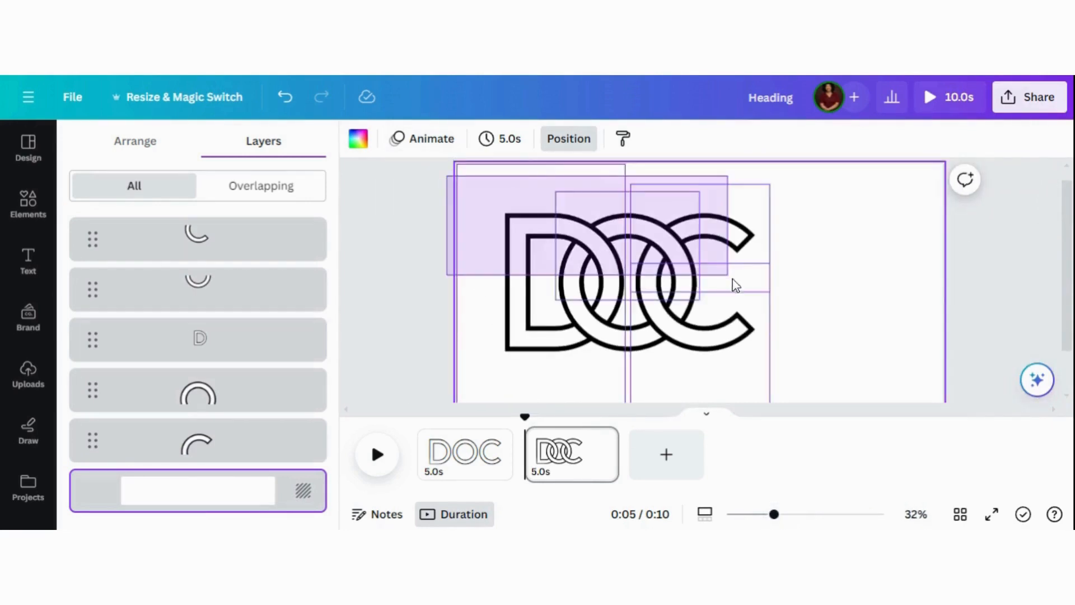
left_click_drag(759, 324, 681, 351)
left_click_drag(583, 243, 582, 246)
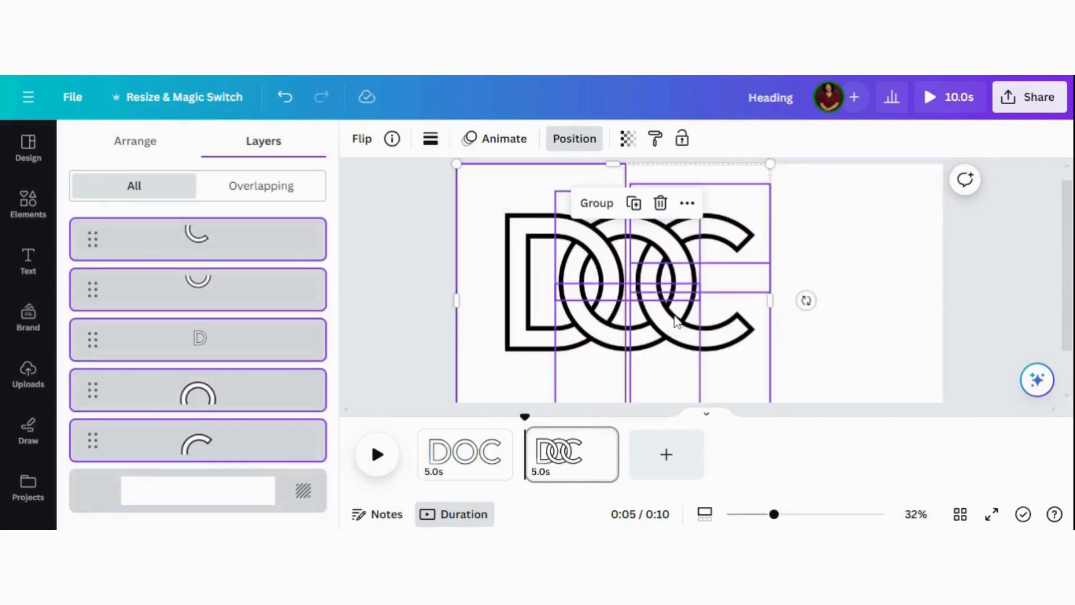
left_click(581, 211)
left_click_drag(705, 281, 718, 294)
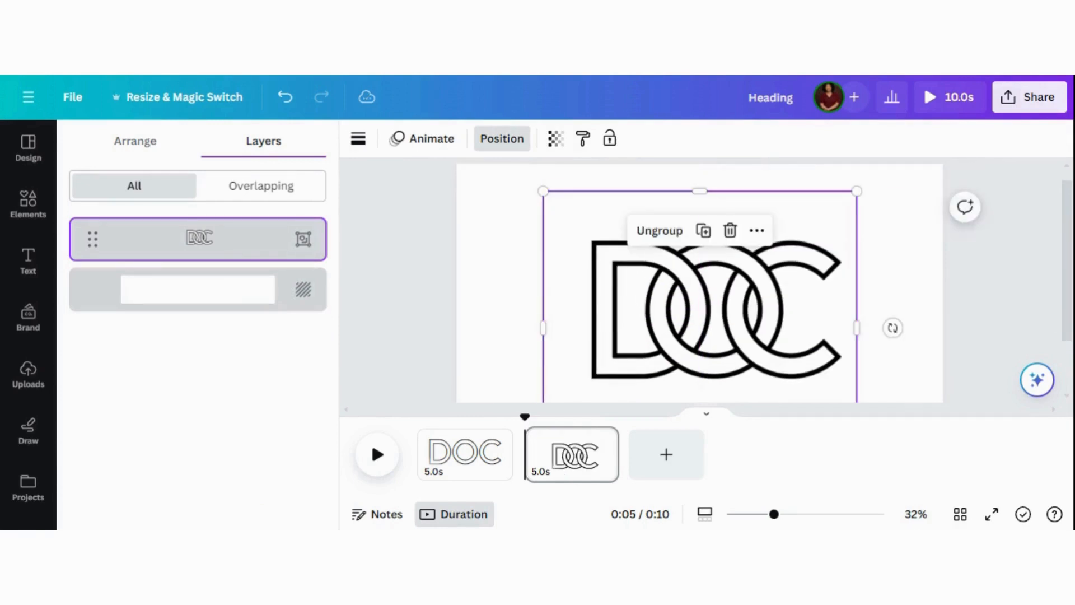